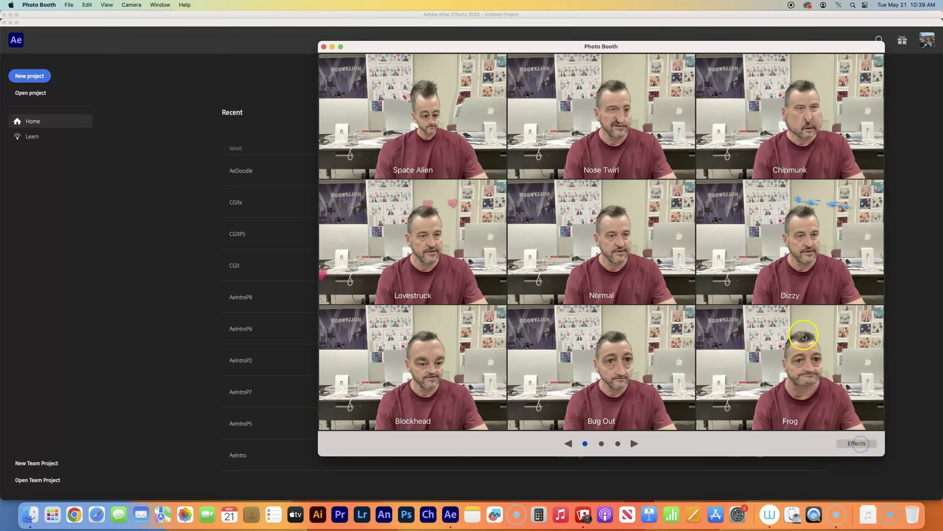
Record a webcam video clip of about 10 seconds in Photo Booth with the Frog effect.
click(794, 364)
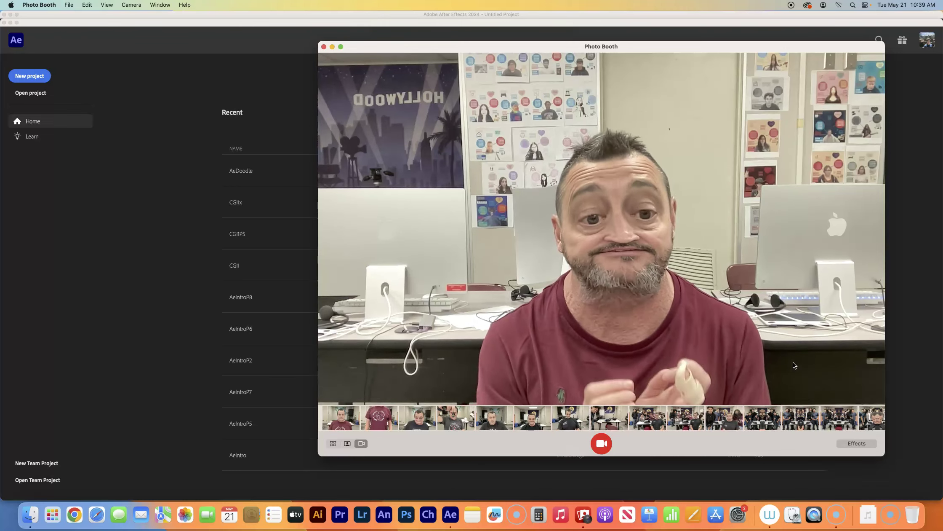
click(603, 448)
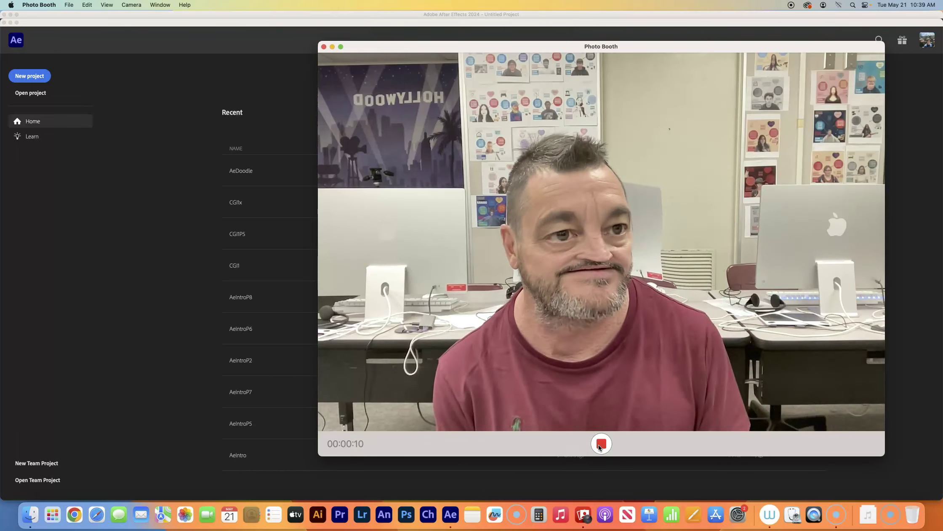
click(601, 444)
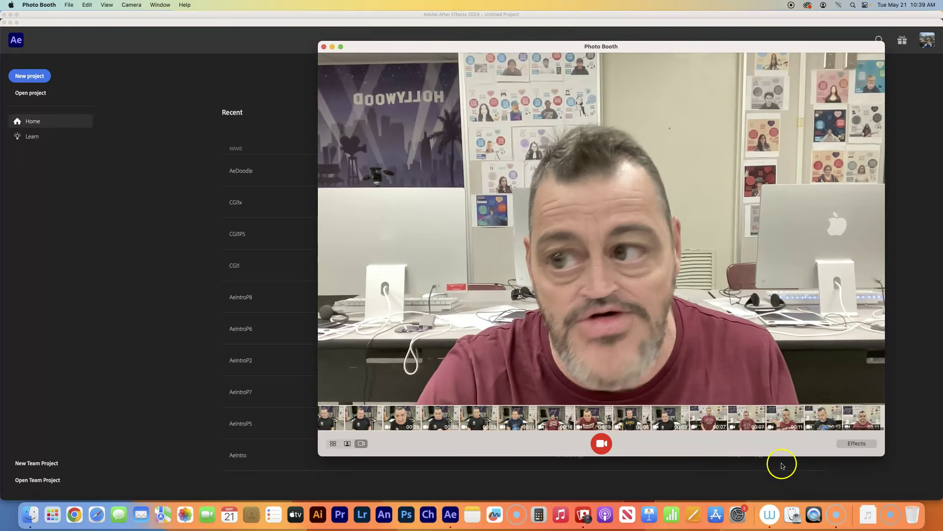
Switch to After Effects and start a new project with a 10-second HD 1920x1080, 29.97 fps composition named AeFx.
click(213, 31)
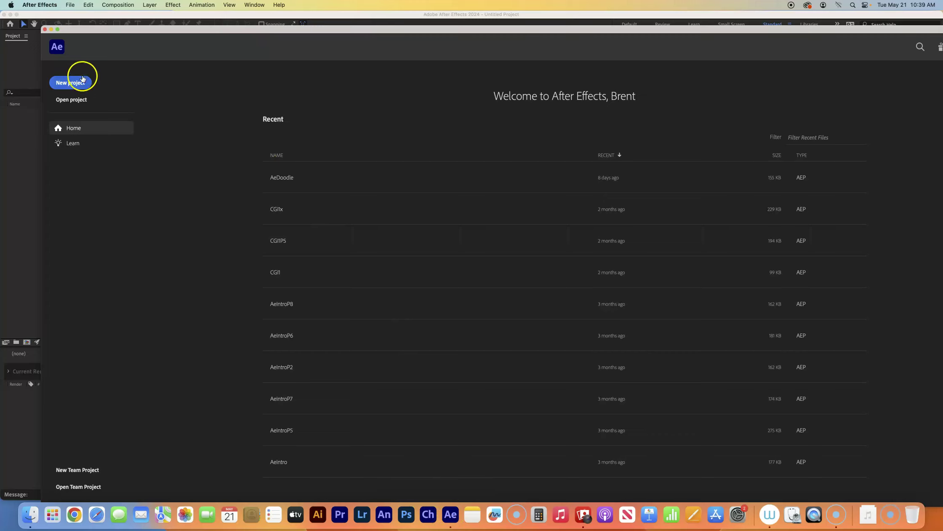
click(12, 72)
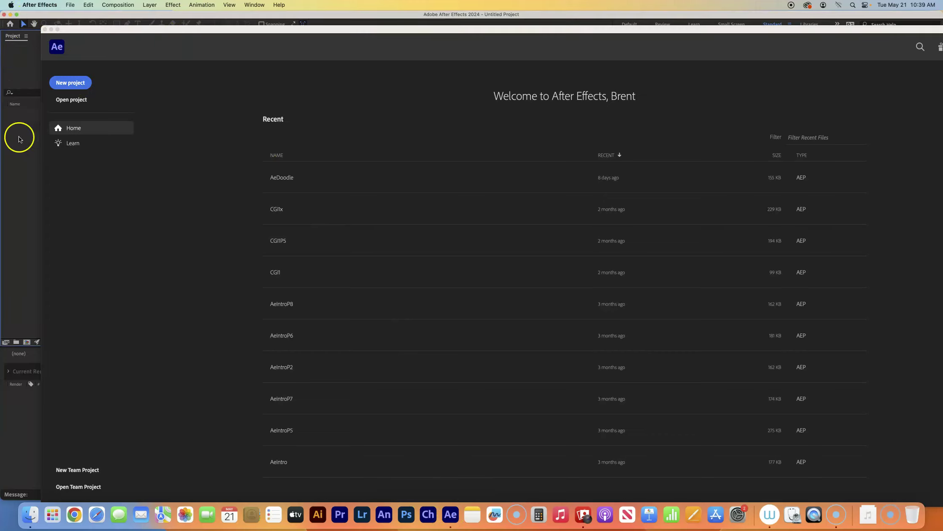
click(75, 82)
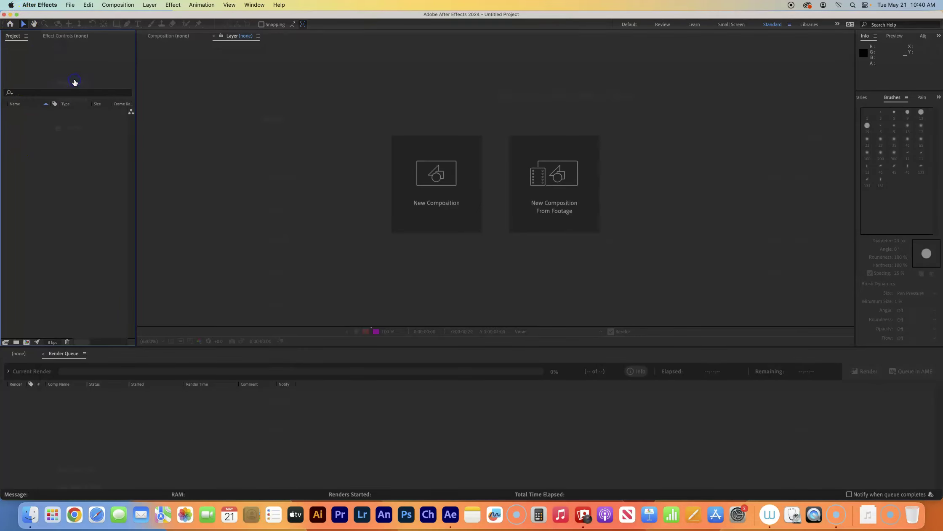
click(436, 182)
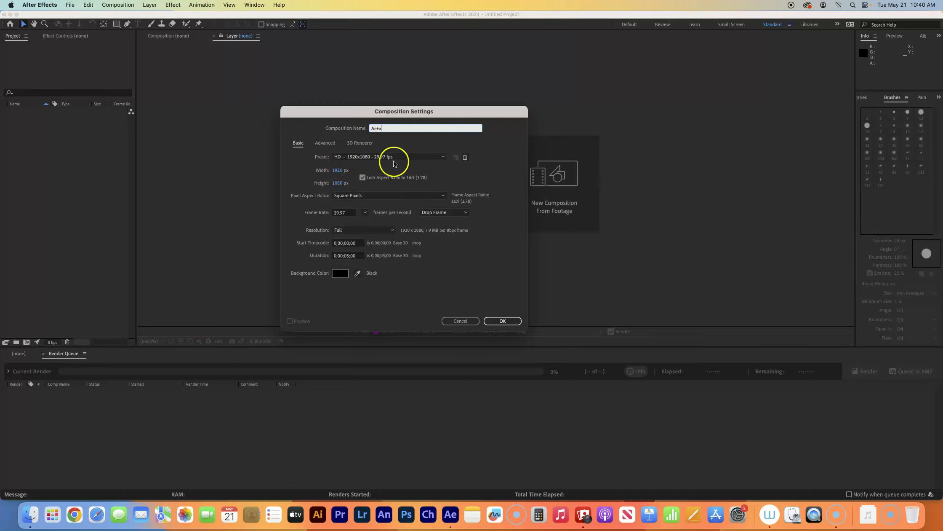
click(348, 255)
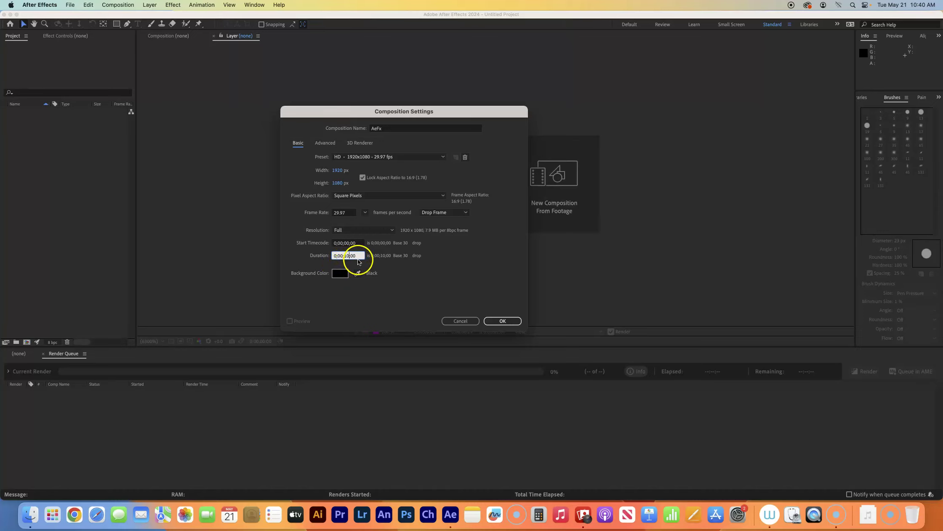
click(508, 321)
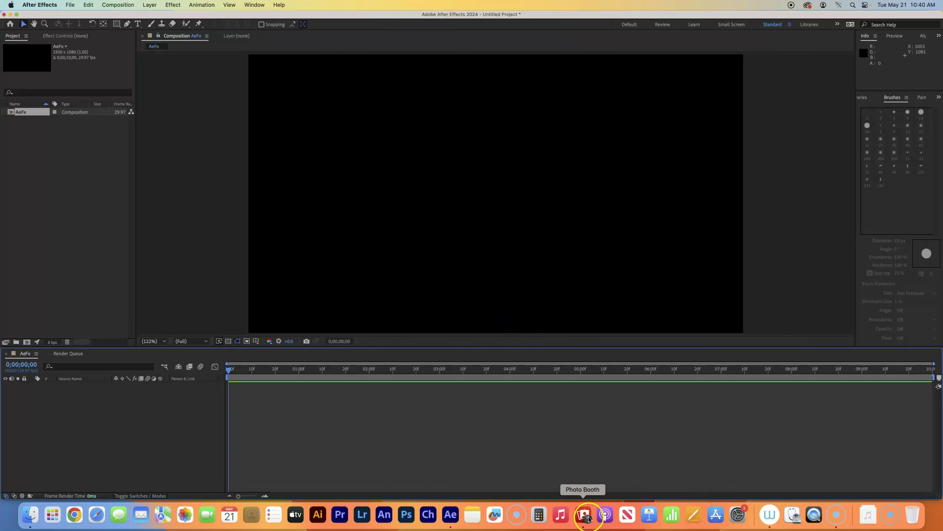
Import the newly recorded Photo Booth movie into the project and add it as a layer in the AeFx timeline.
click(584, 514)
drag(862, 417, 17, 145)
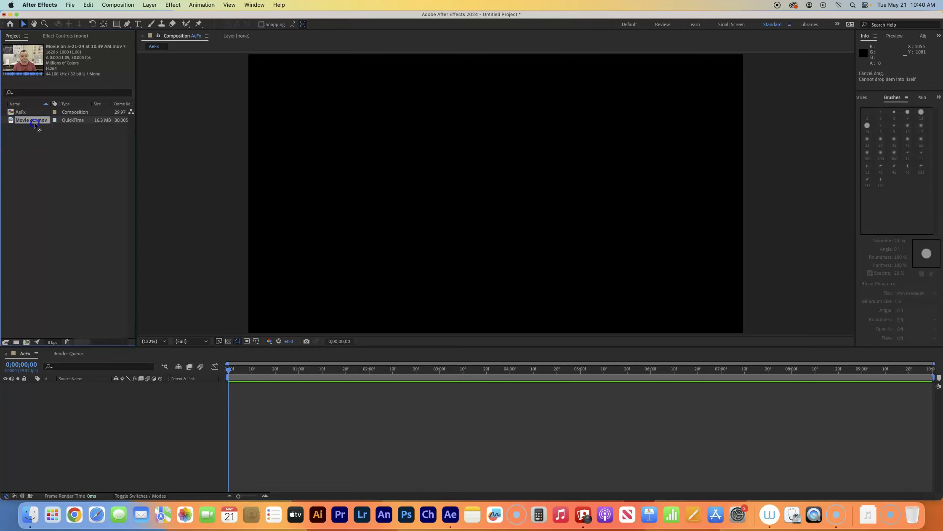
drag(25, 230, 42, 405)
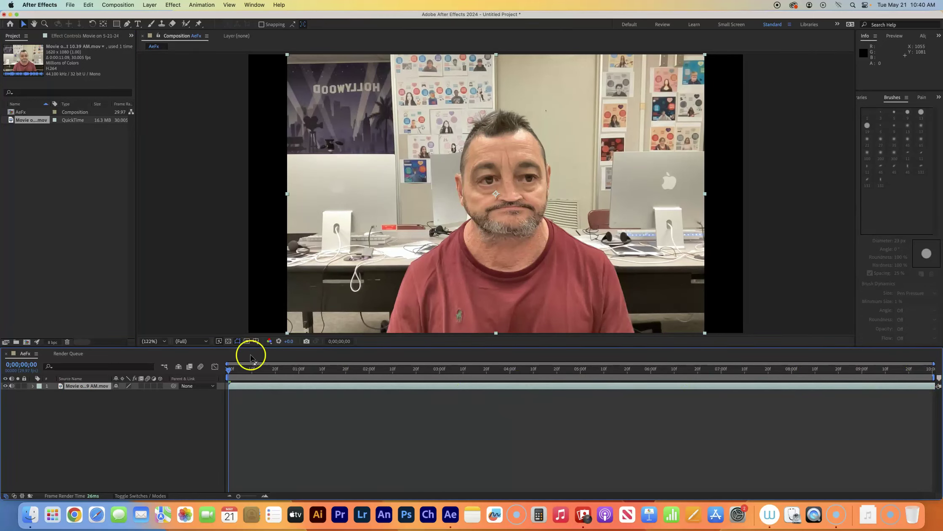
mouse_move(229, 369)
mouse_down()
mouse_move(484, 371)
mouse_move(681, 358)
mouse_move(933, 387)
mouse_move(224, 368)
mouse_up()
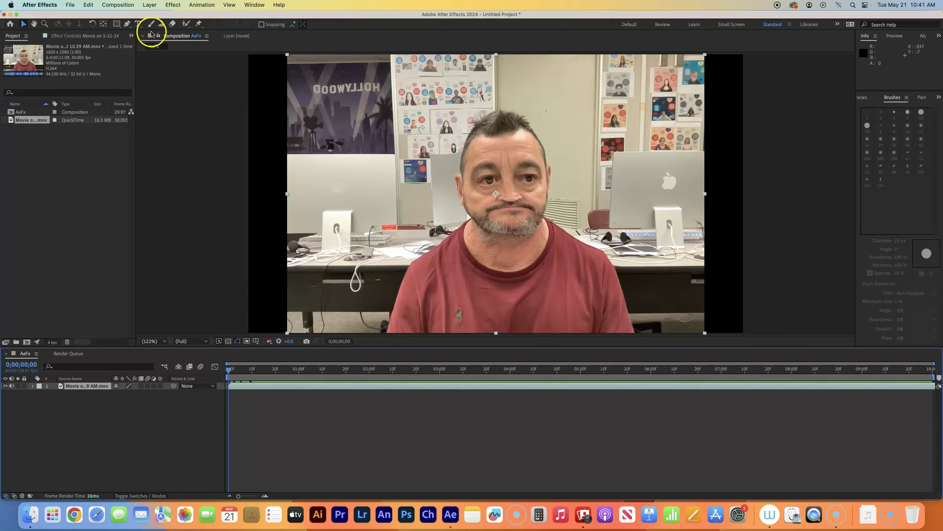
Create a 1920x1080 solid layer above the movie in a near-black dark blue, 000107.
click(150, 5)
mouse_move(219, 17)
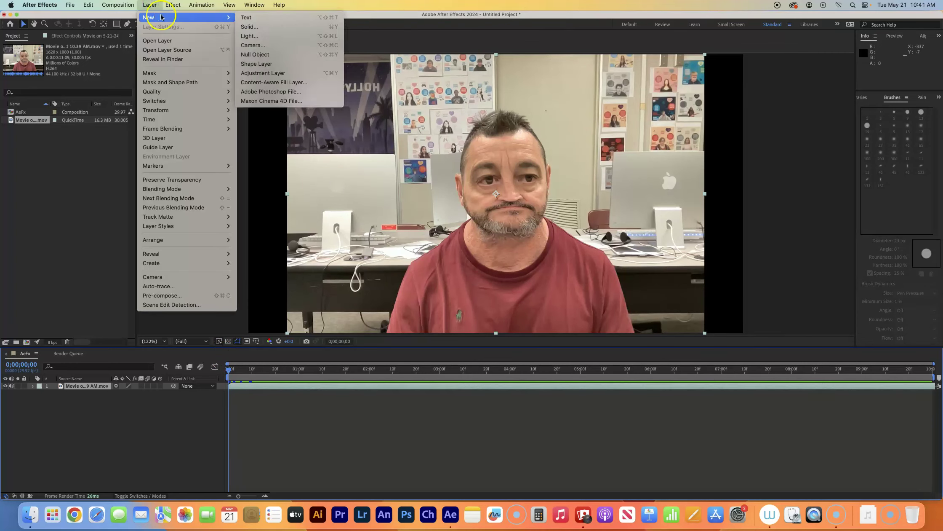
click(253, 27)
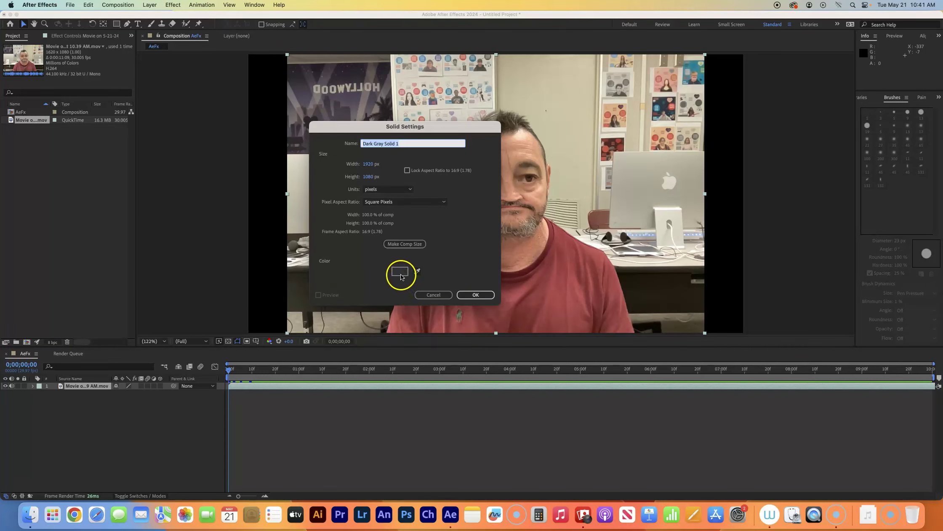
click(400, 272)
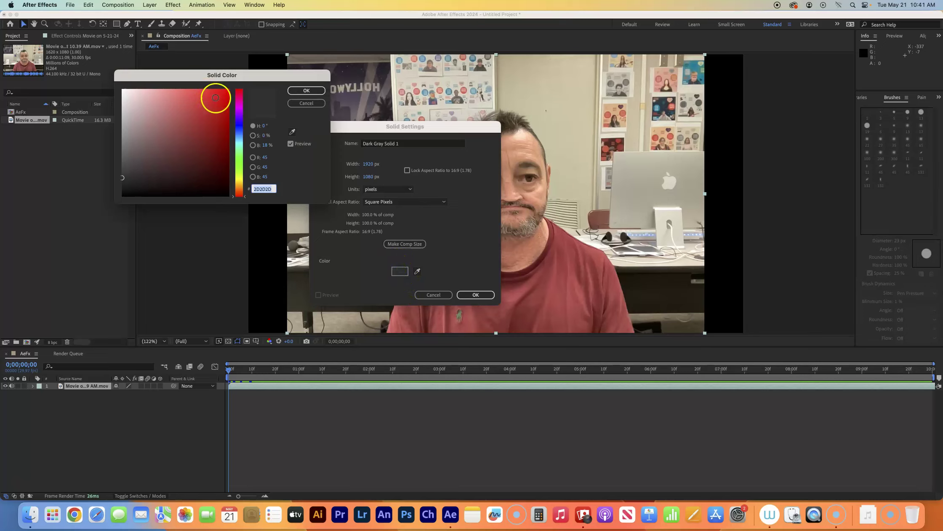
click(225, 94)
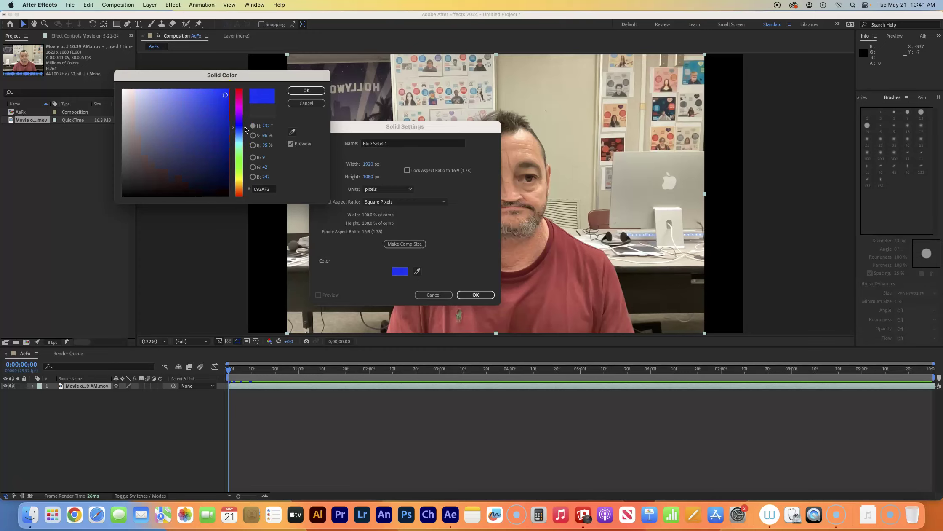
click(222, 194)
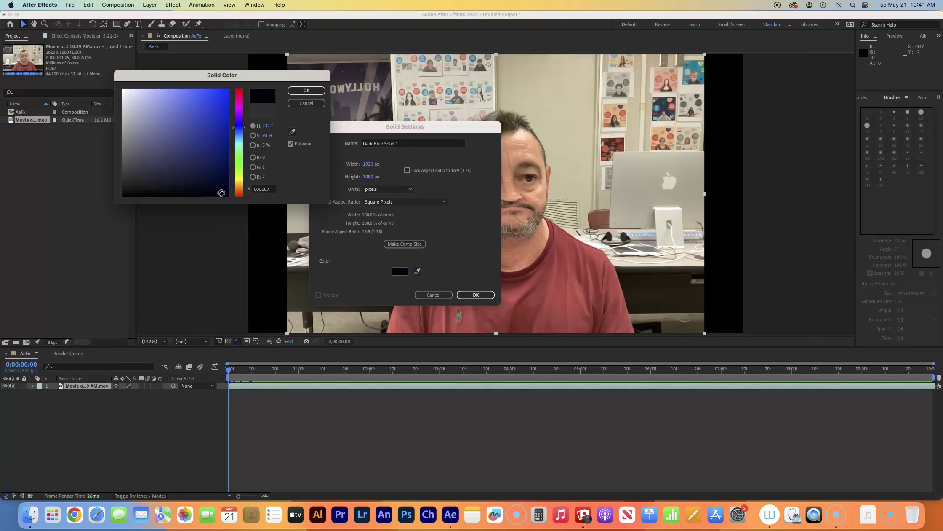
click(299, 91)
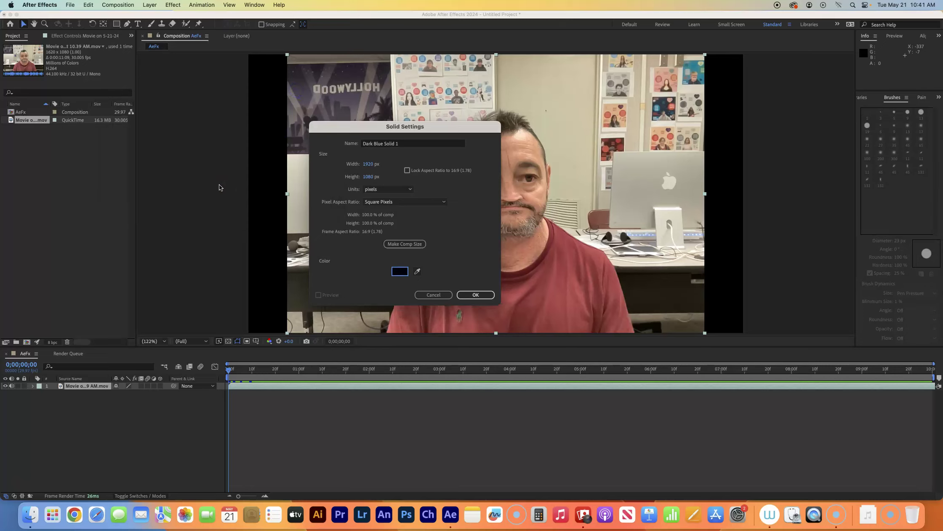
click(477, 294)
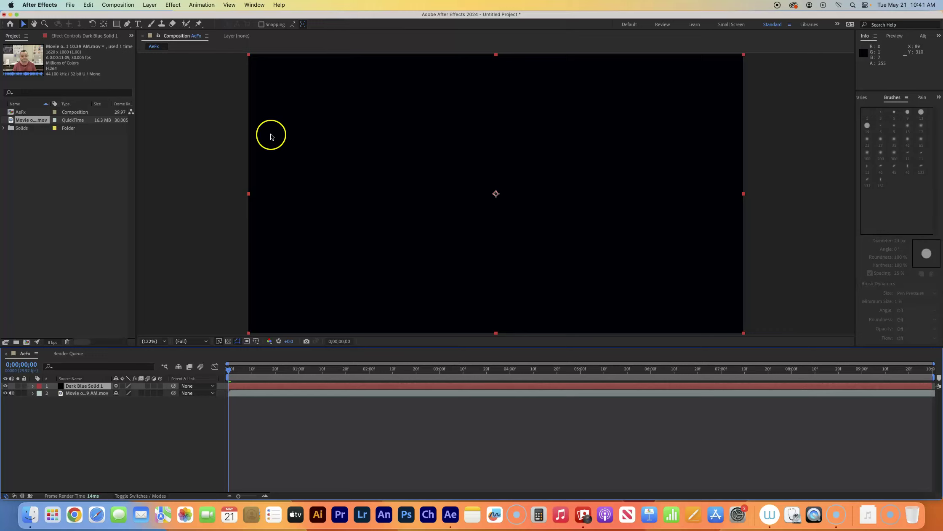
Apply the CC Bubbles simulation effect to the dark blue solid, preview the animation and return the playhead to the start.
click(171, 6)
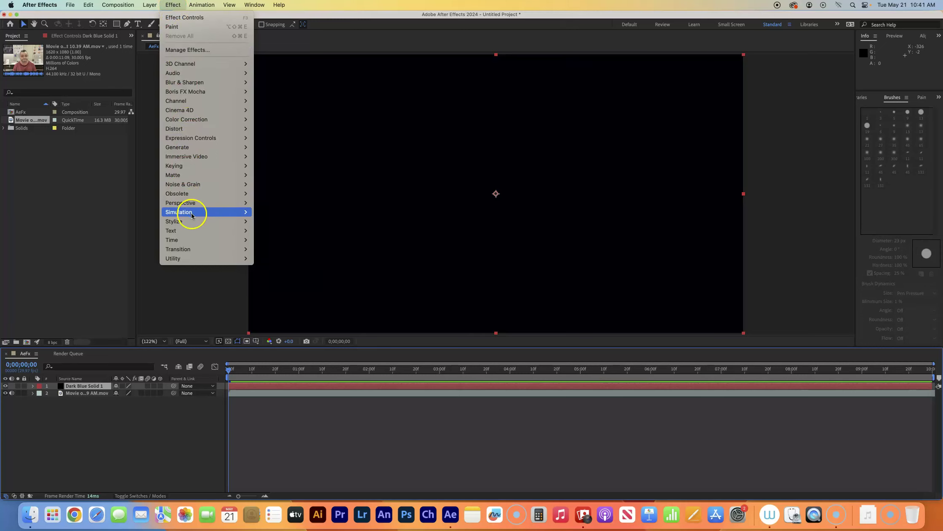
mouse_move(211, 211)
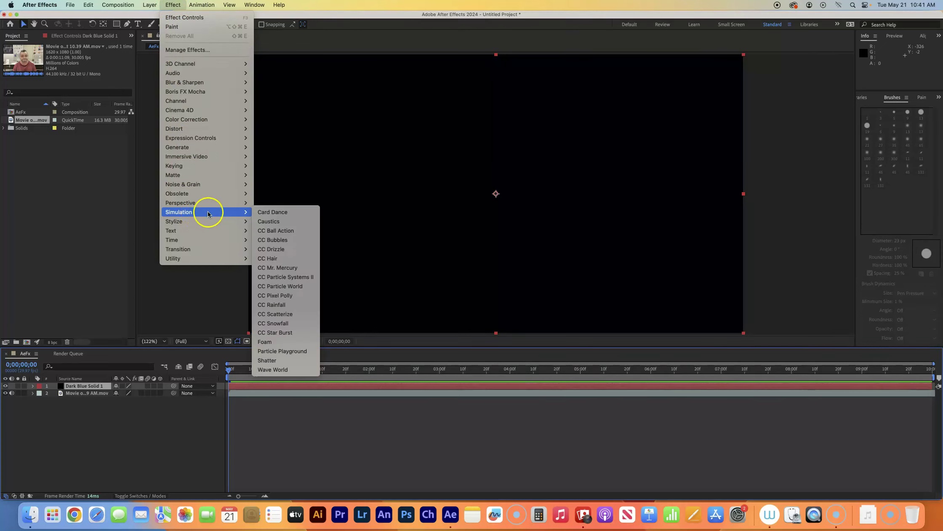
click(282, 240)
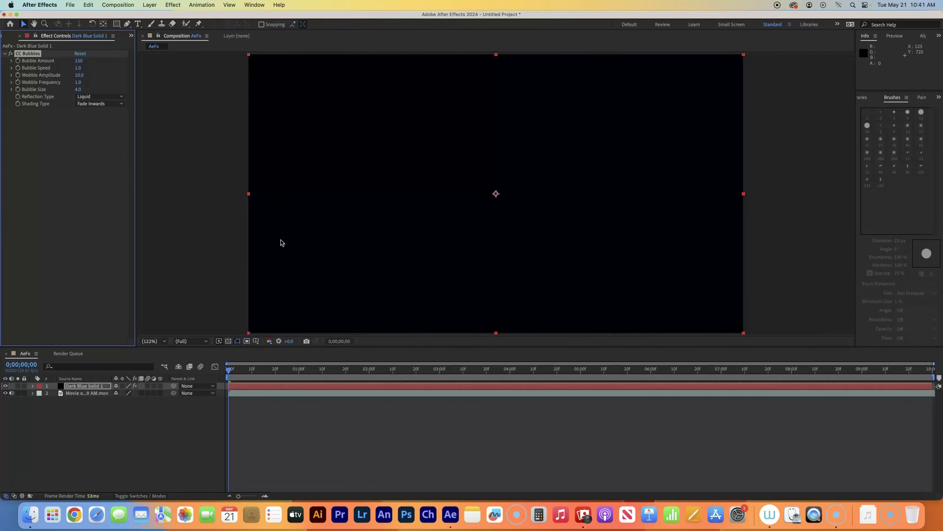
key(space)
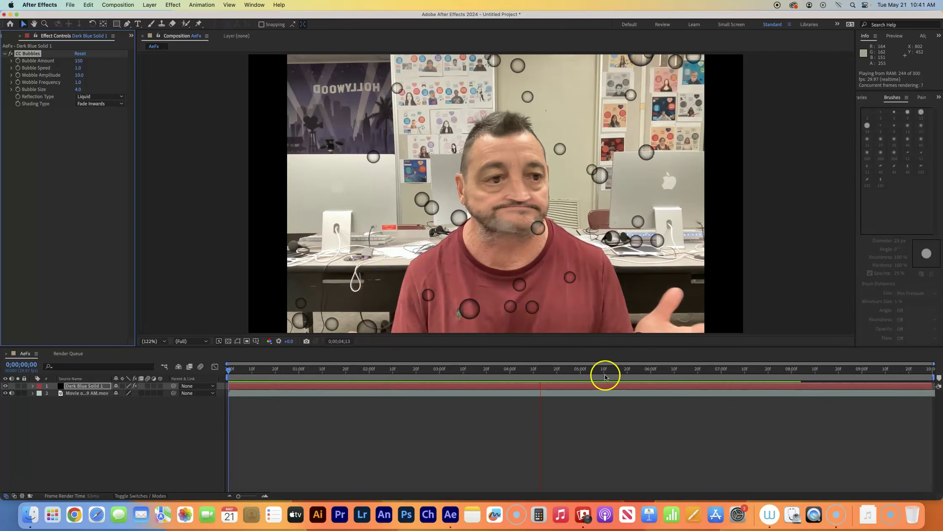
click(288, 400)
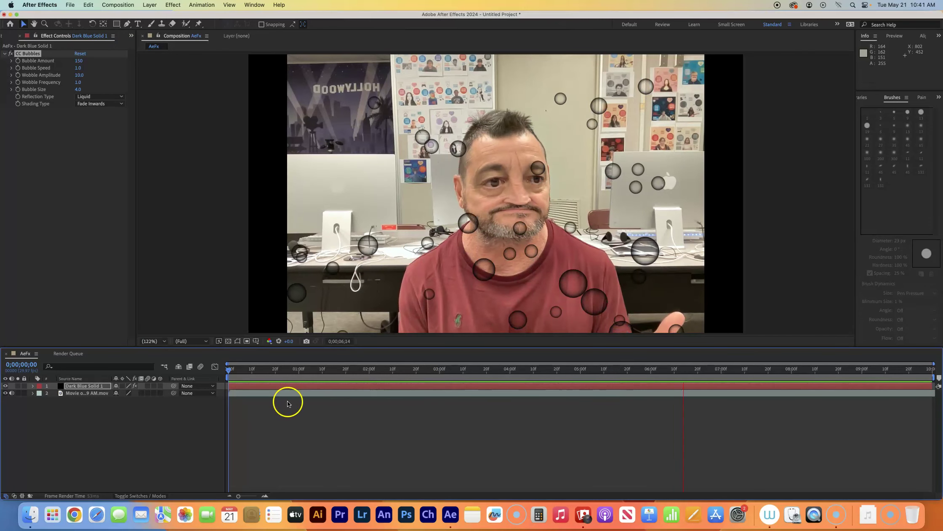
drag(685, 371, 221, 395)
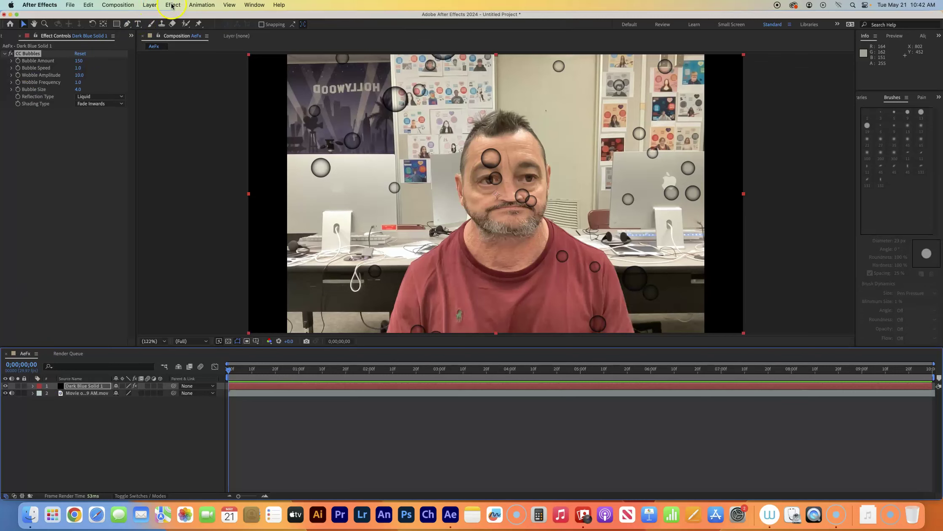
Open the settings of the solid that carries the bubbles and try bright blue 0E31EE and magenta D10EEE as its color.
click(146, 5)
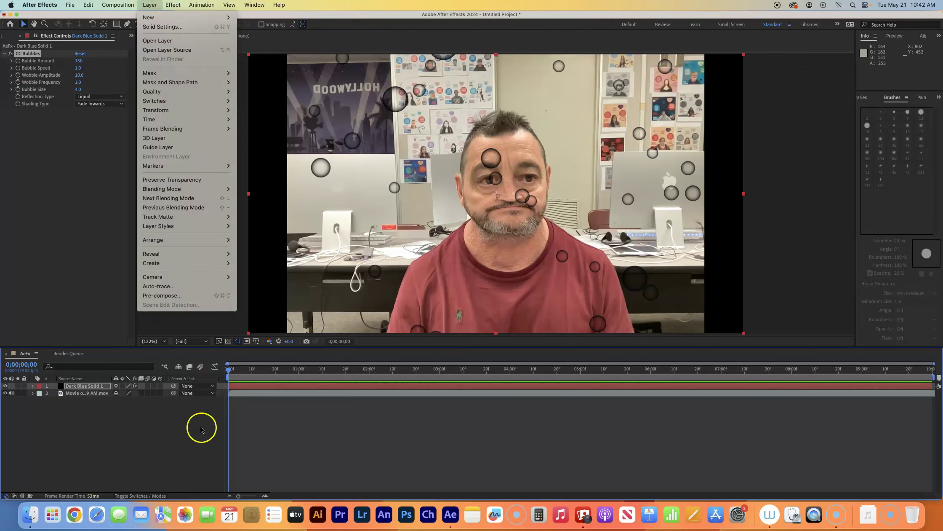
click(232, 386)
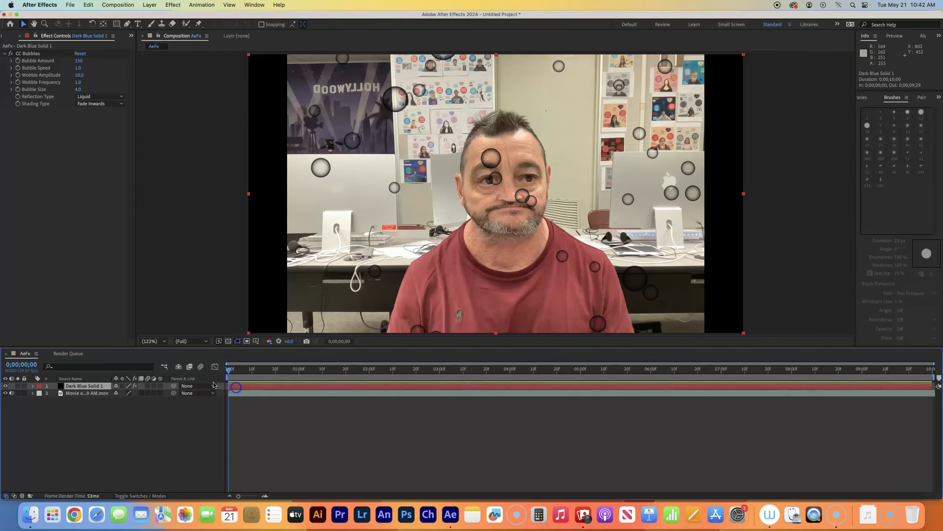
click(144, 4)
click(150, 28)
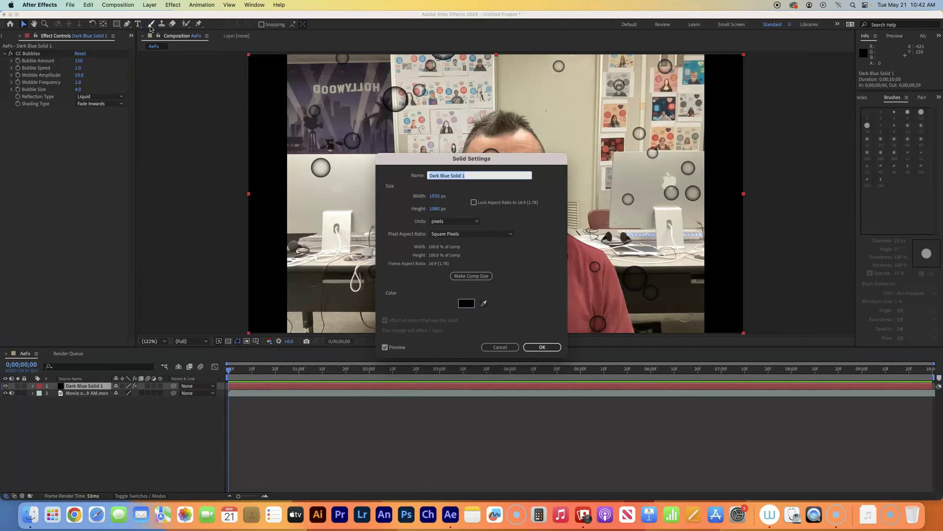
click(466, 303)
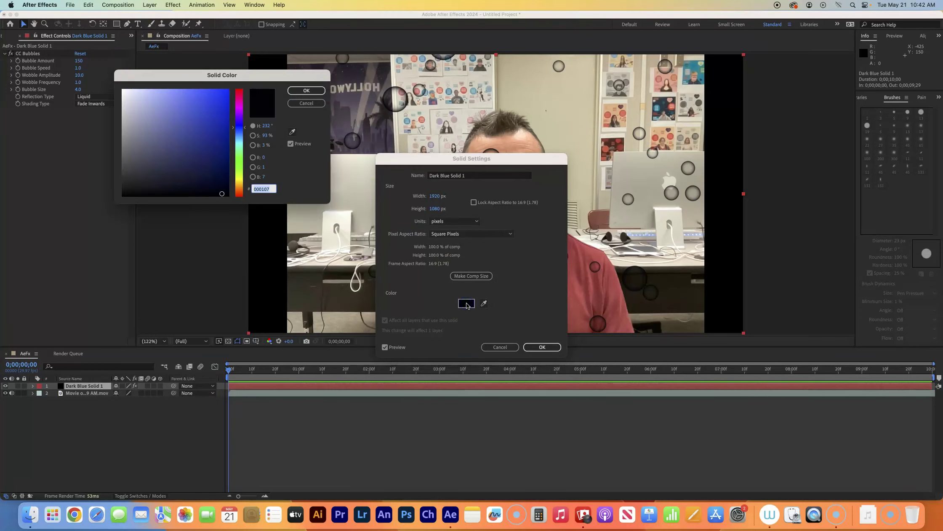
drag(241, 113, 232, 105)
drag(241, 97, 239, 127)
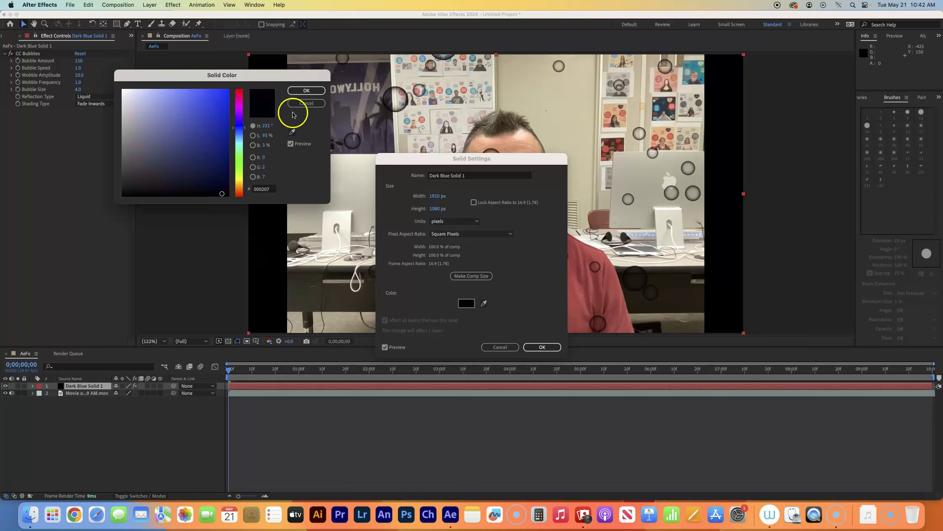
click(222, 96)
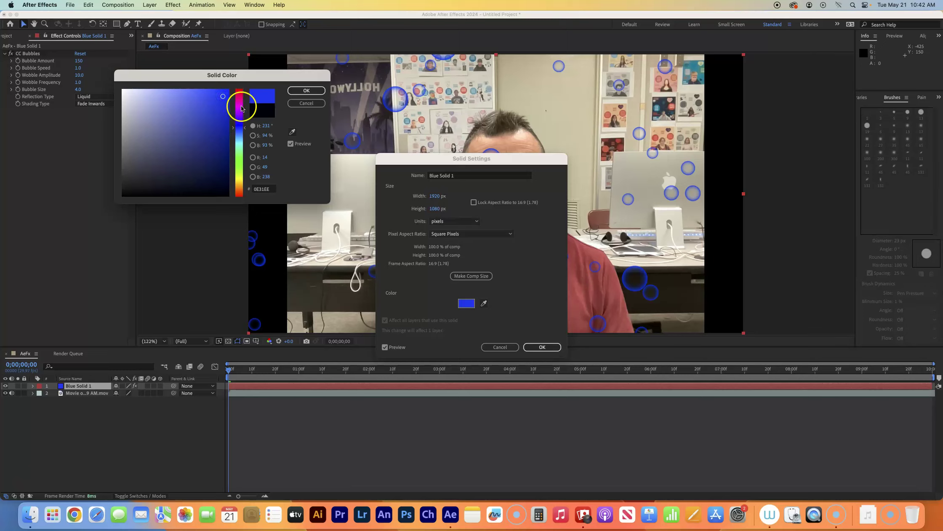
click(235, 108)
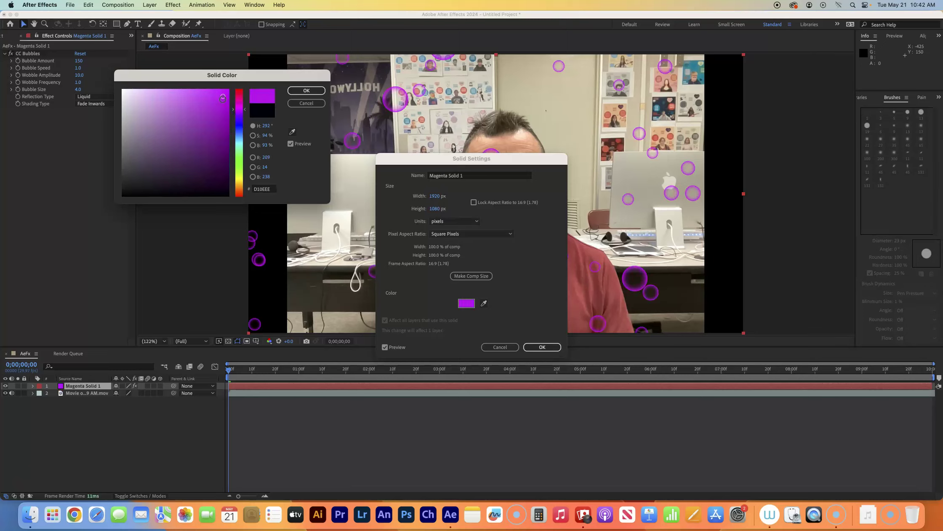
Shift the solid's color to a green hue, settle on near-black dark green 010500, and apply the solid settings.
click(238, 163)
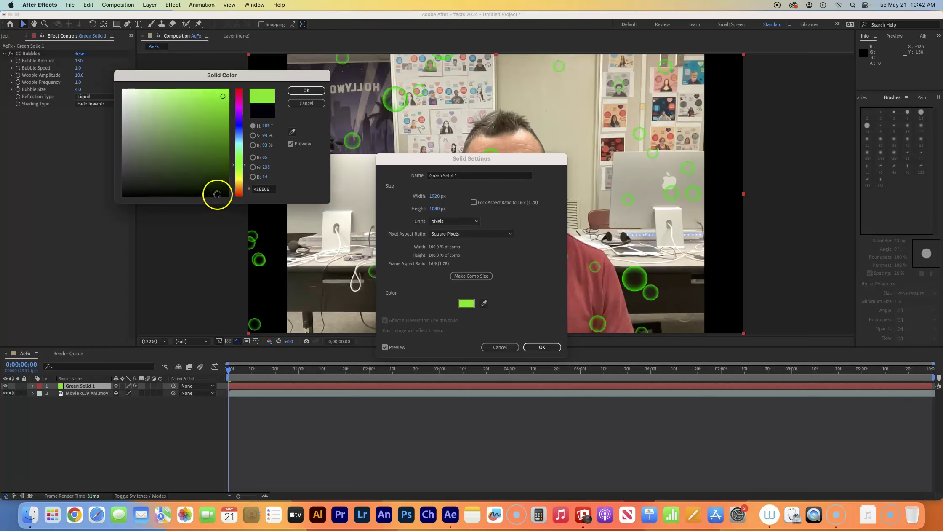
click(218, 195)
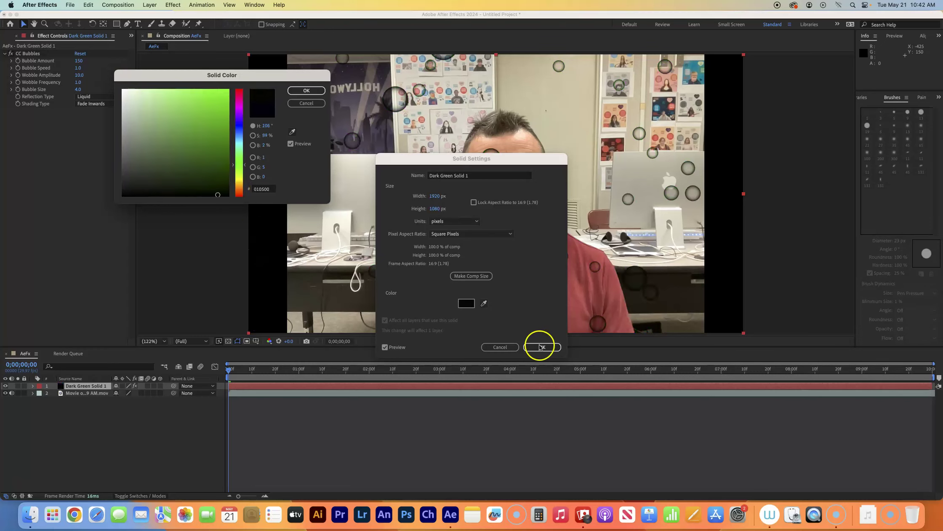
click(301, 90)
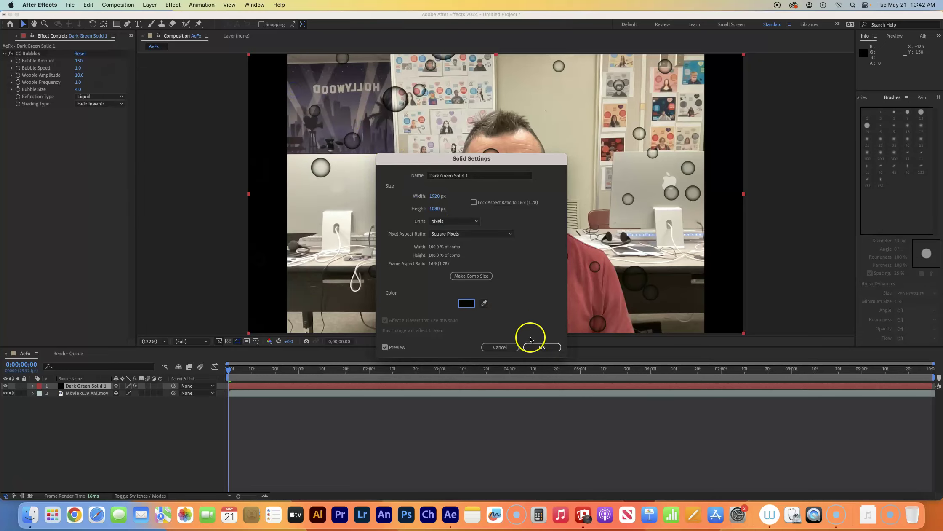
click(541, 346)
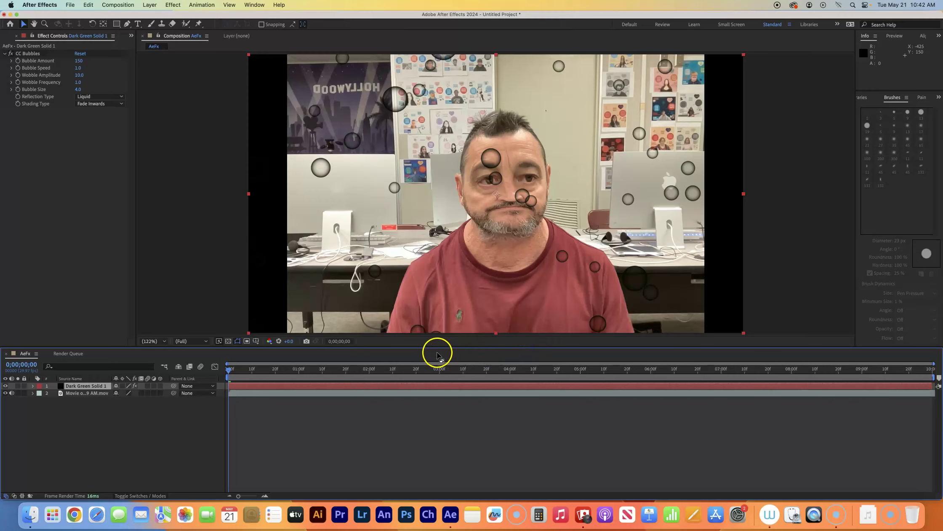
Expand the CC Bubbles properties of the solid layer in the timeline and set Bubble Amount to 241.
click(33, 386)
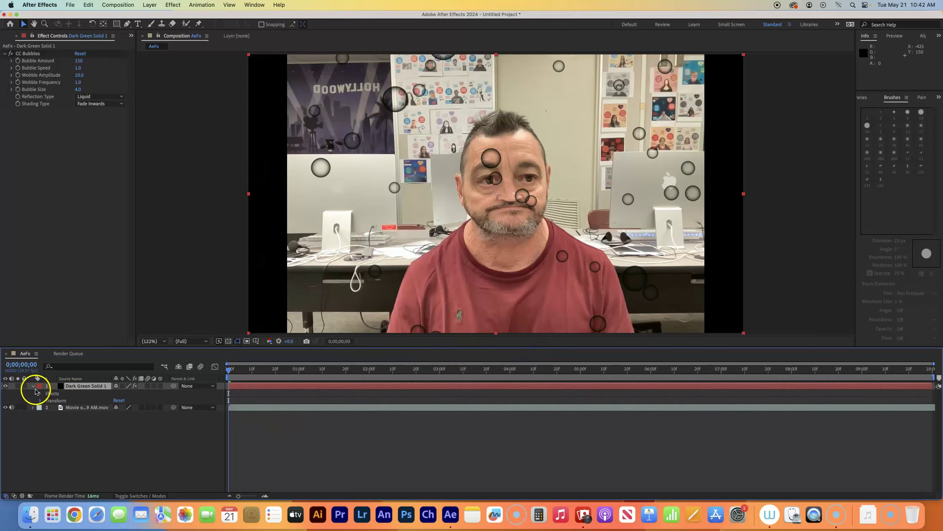
click(33, 386)
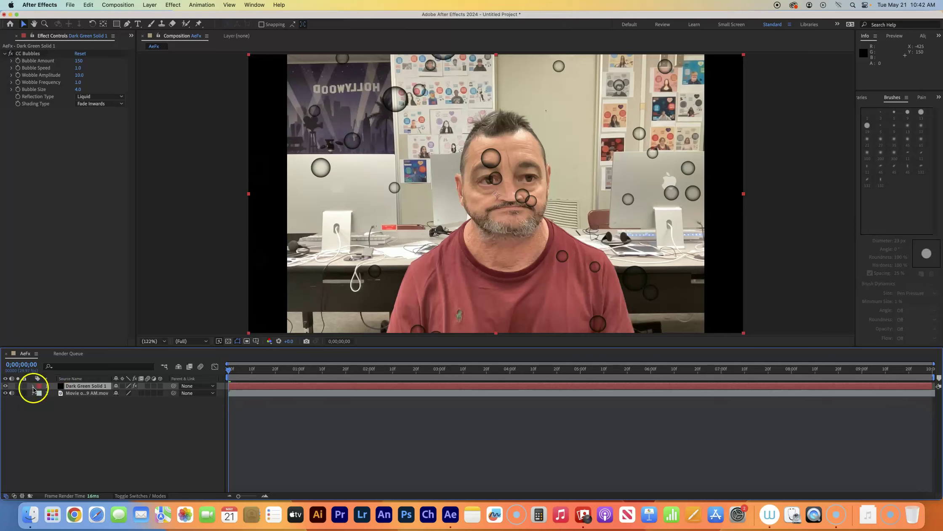
click(33, 386)
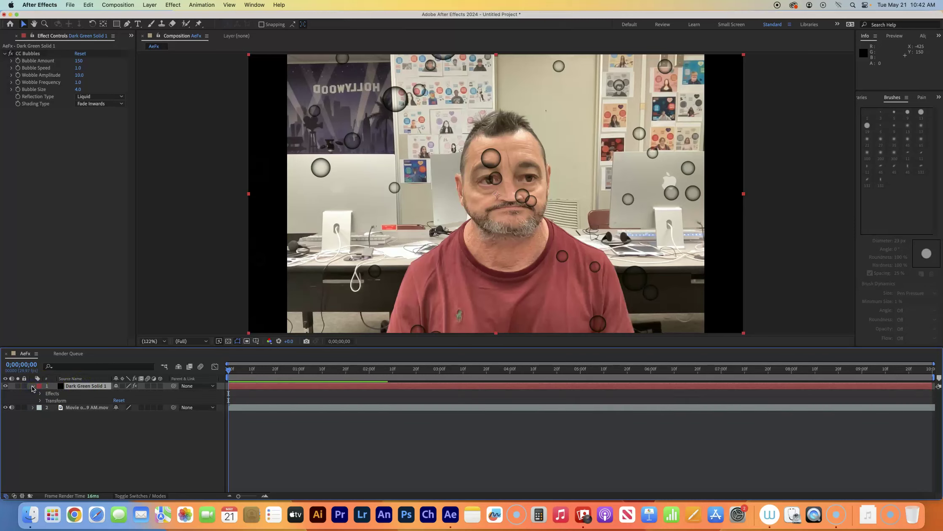
click(40, 394)
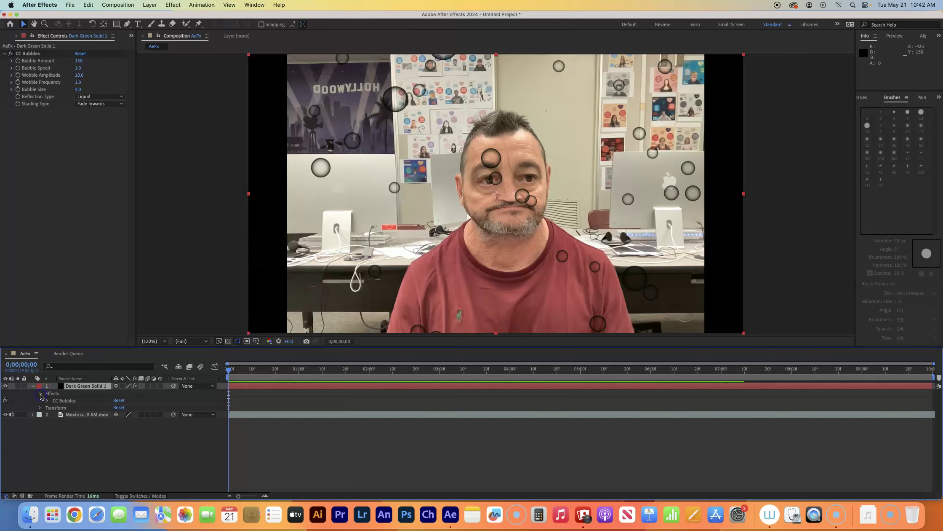
click(48, 400)
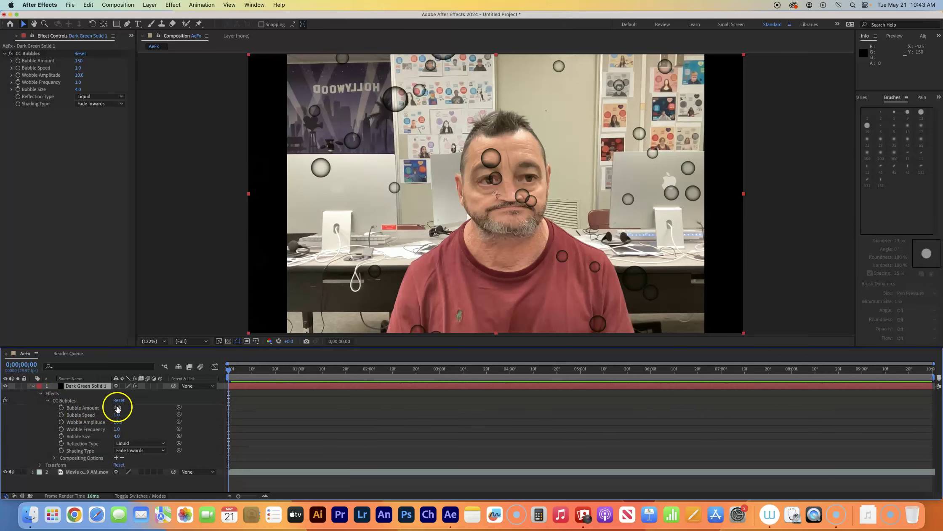
mouse_move(132, 404)
mouse_down()
mouse_move(186, 392)
mouse_move(148, 401)
mouse_up()
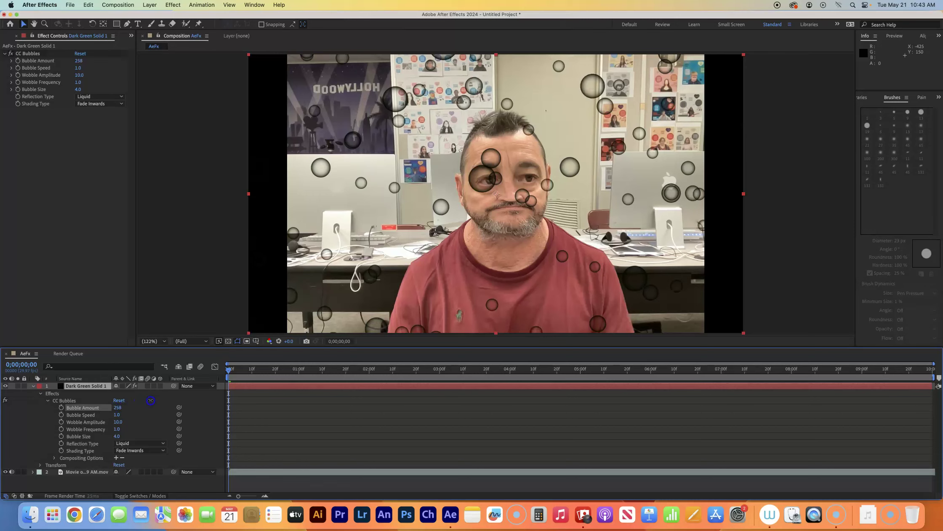
click(148, 401)
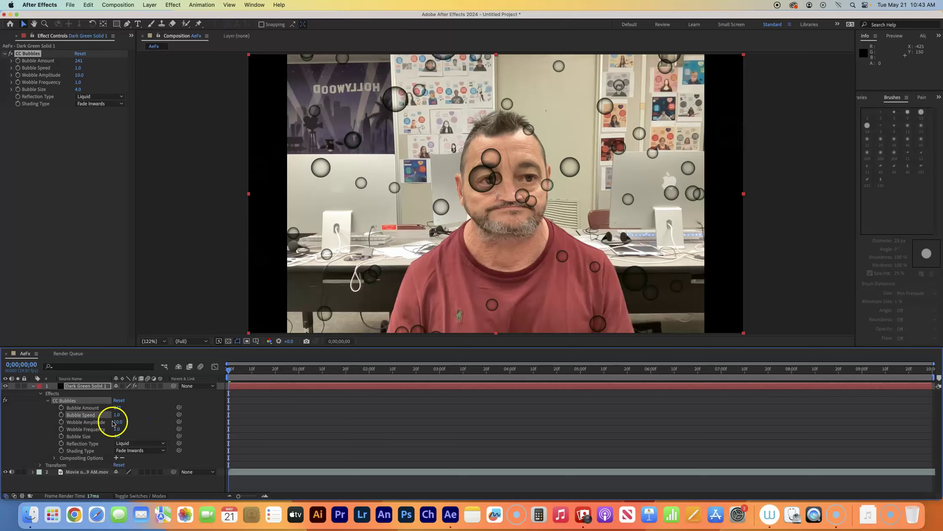
Set the CC Bubbles Wobble Amplitude to 12.4 and Bubble Size to 4.2, and check the effect's compositing options.
mouse_move(118, 421)
mouse_down()
mouse_move(158, 419)
mouse_move(120, 422)
mouse_move(127, 422)
mouse_up()
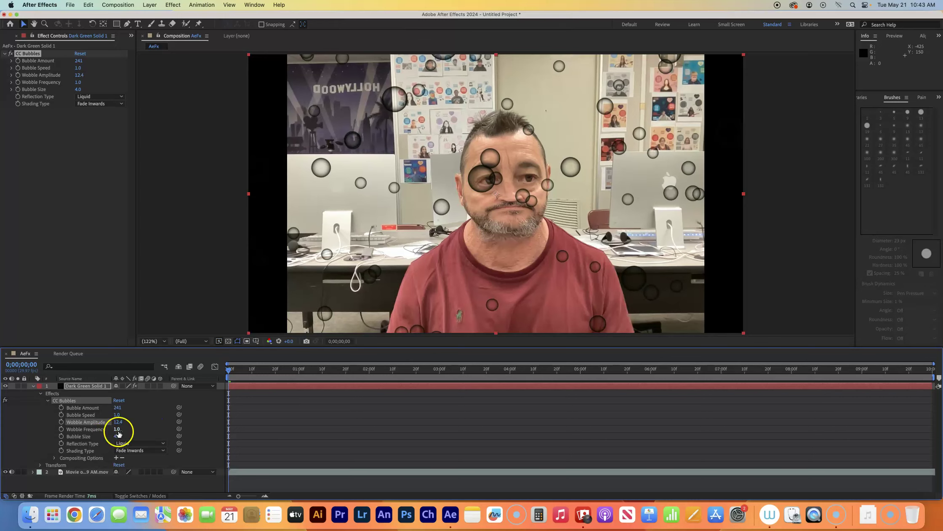
drag(119, 433, 136, 425)
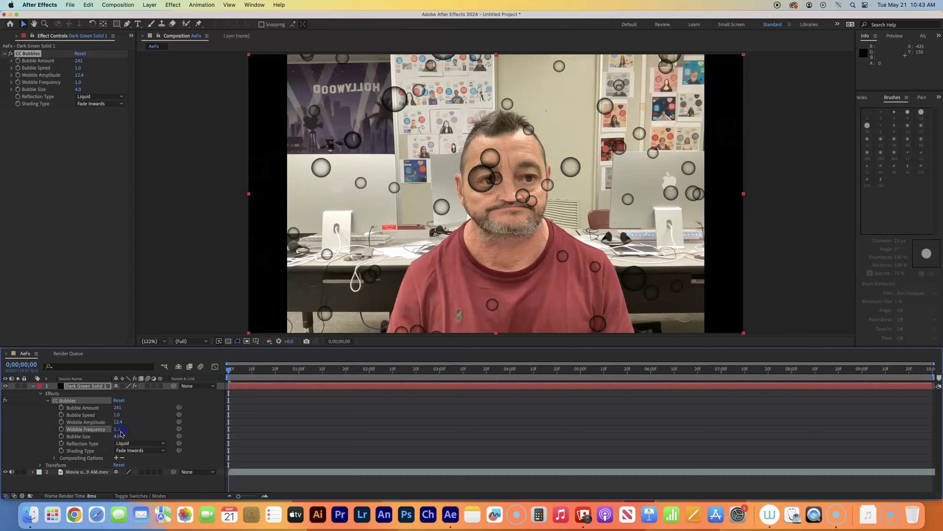
mouse_move(119, 438)
mouse_down()
mouse_move(261, 428)
mouse_move(133, 445)
mouse_move(101, 436)
mouse_move(120, 438)
mouse_up()
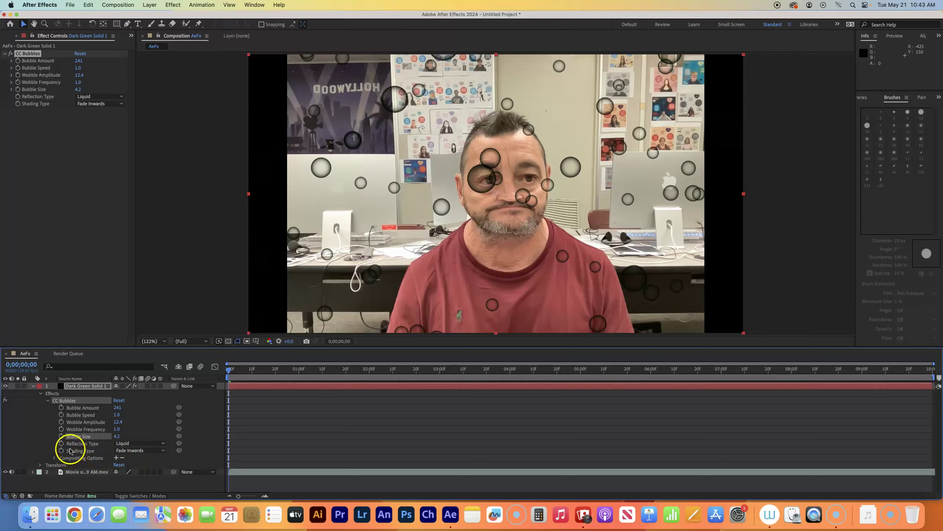
click(55, 457)
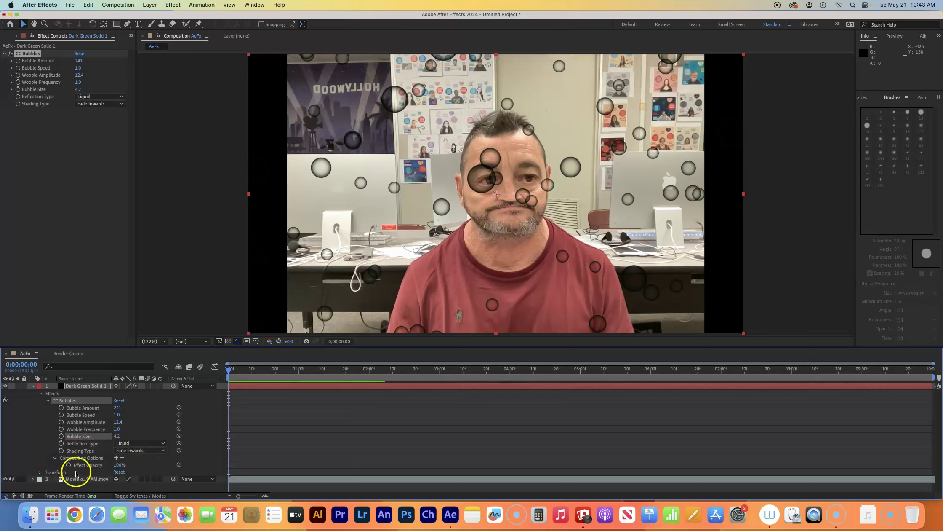
click(56, 458)
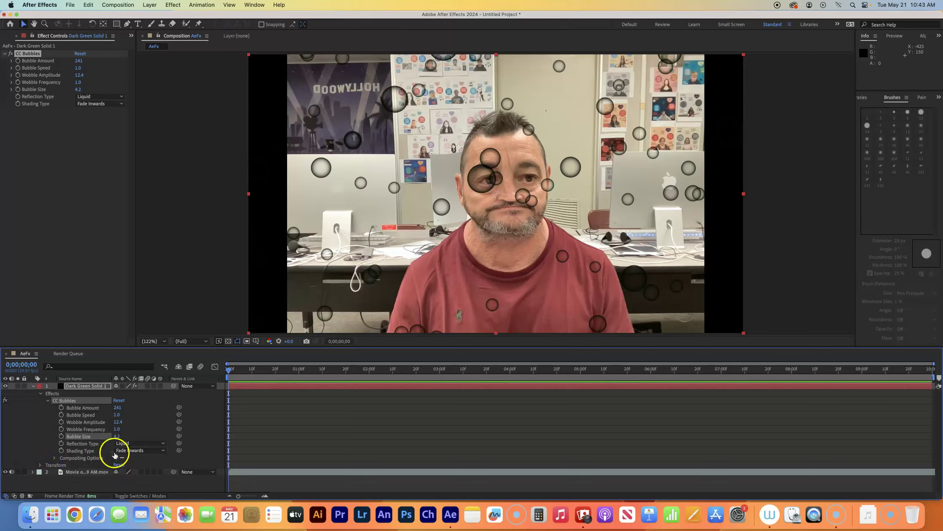
Try the Metal reflection type on the bubbles, then undo it to restore Liquid.
click(163, 444)
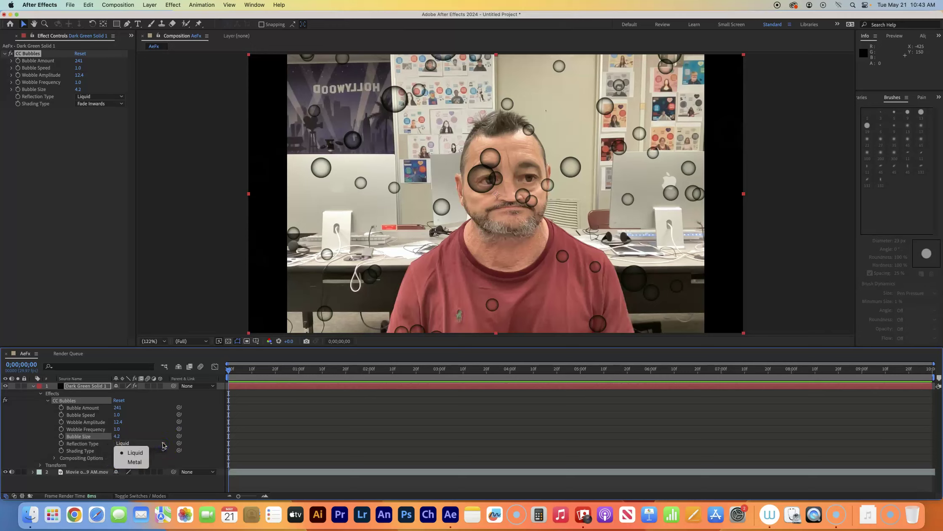
click(132, 461)
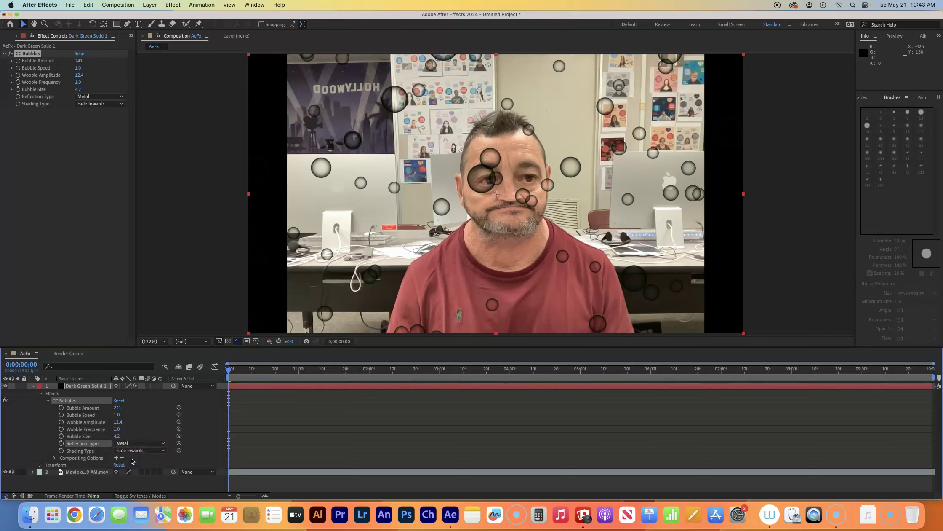
click(164, 450)
click(133, 450)
key(super+z)
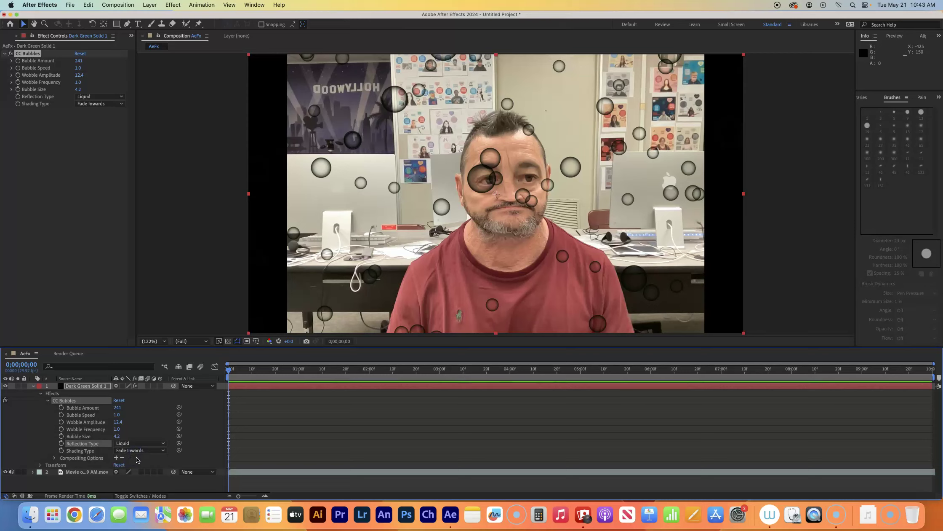
Try the Fade Outwards, Fade Inwards and Darken shading types on the bubbles.
click(162, 451)
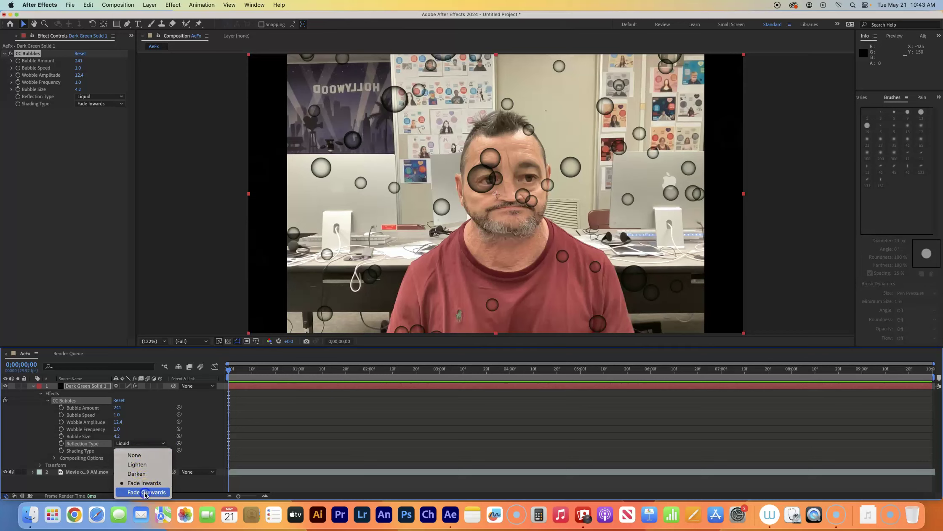
click(145, 493)
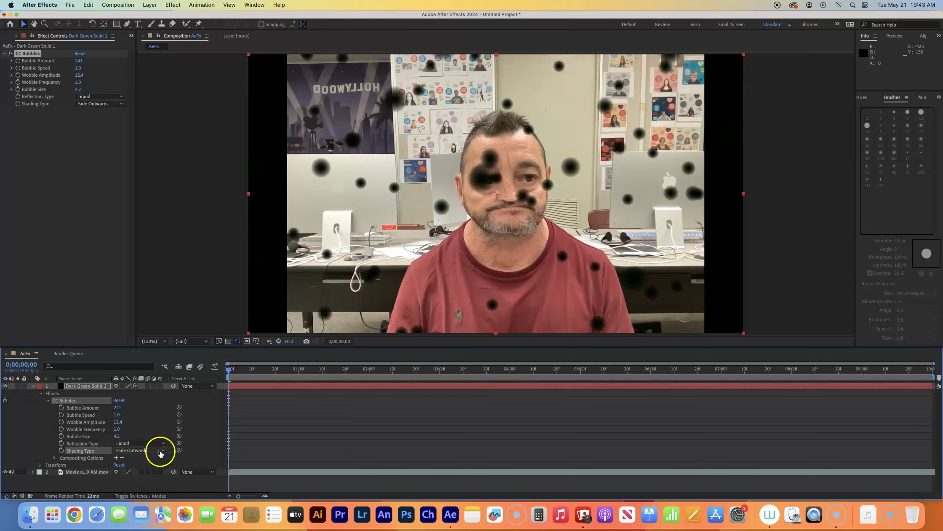
click(160, 452)
click(144, 485)
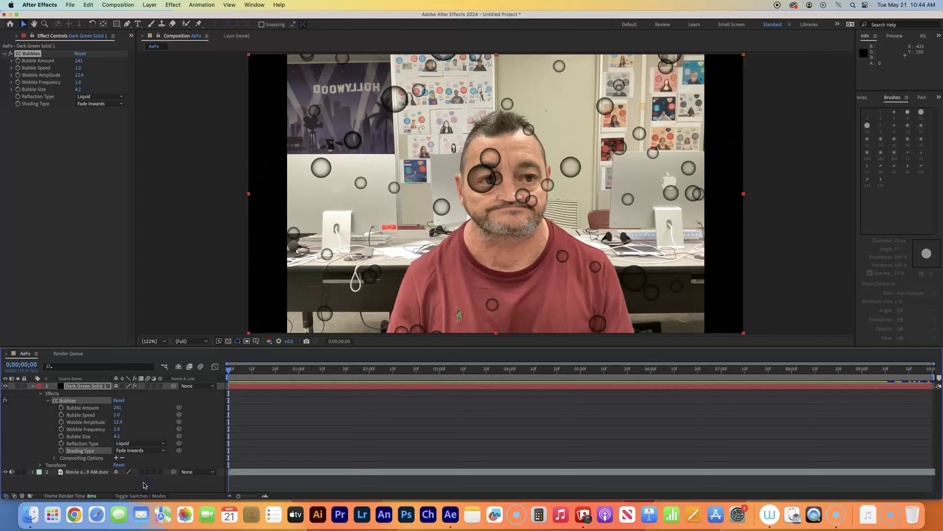
click(155, 453)
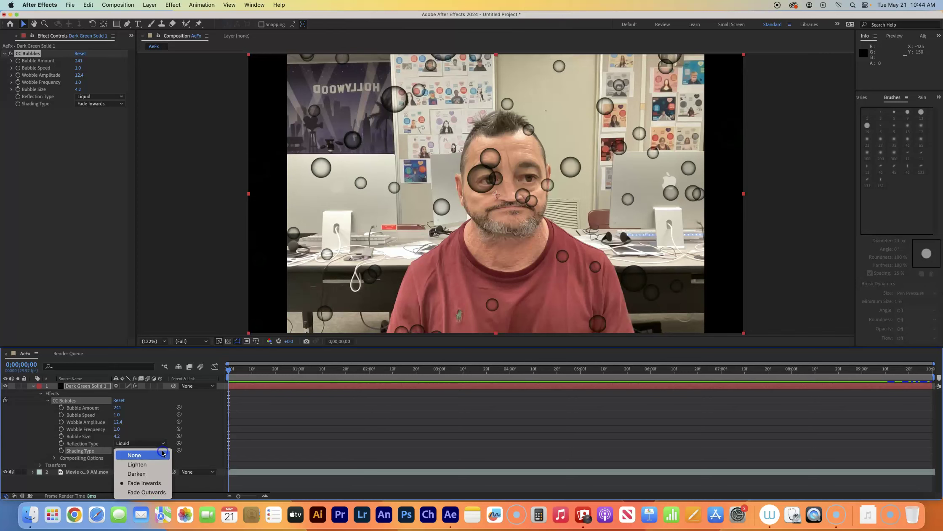
click(142, 477)
Set the bubbles' Shading Type to Lighten, then collapse the solid layer and play the composition preview.
click(164, 450)
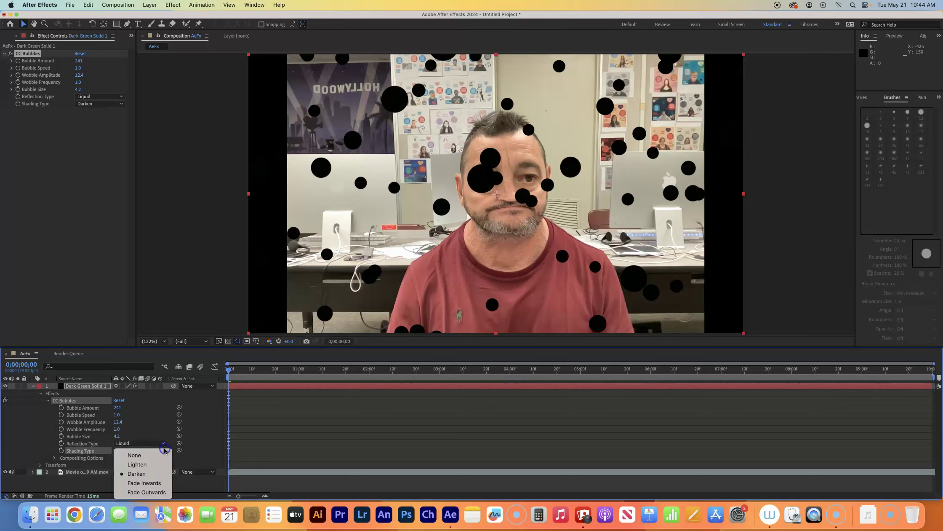
click(137, 465)
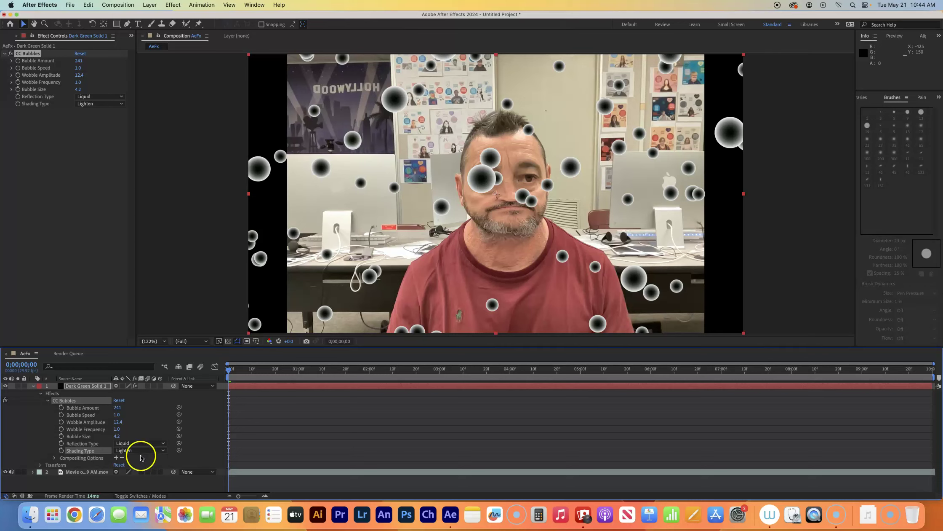
click(41, 394)
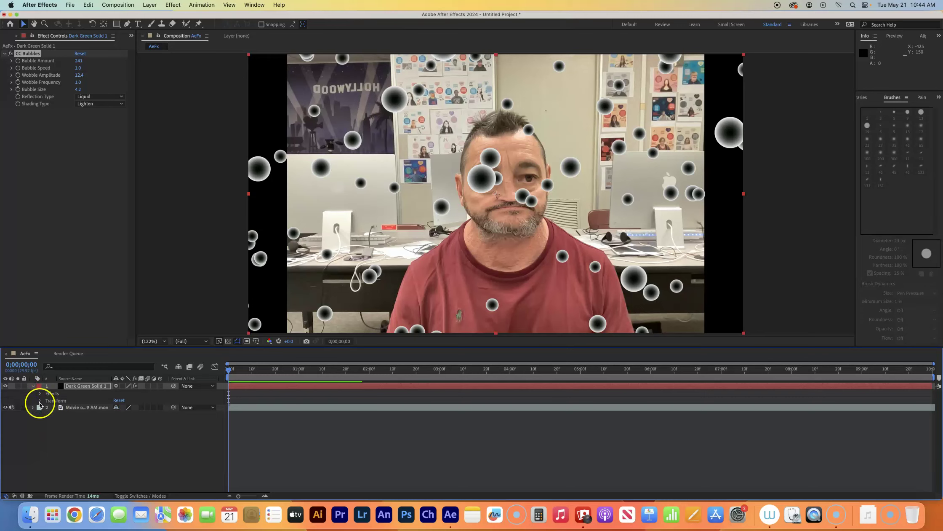
click(33, 386)
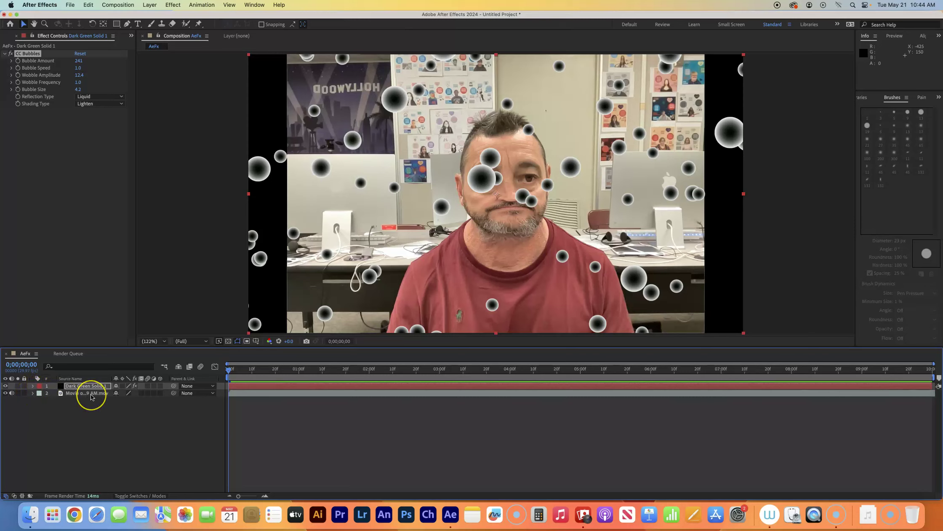
key(space)
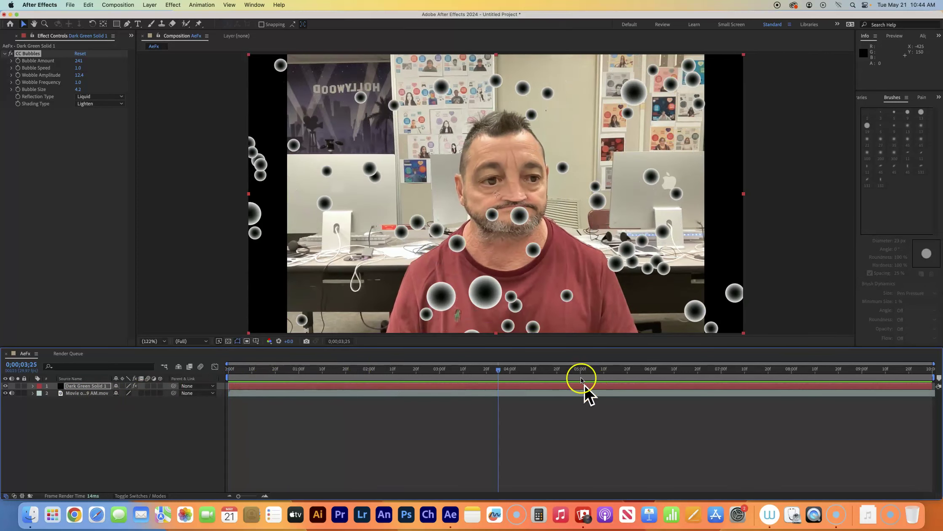
Return the playhead to the start and create a blue (0F36F2) solid layer named Mr Mercury at 1920 x 1080 px.
click(201, 367)
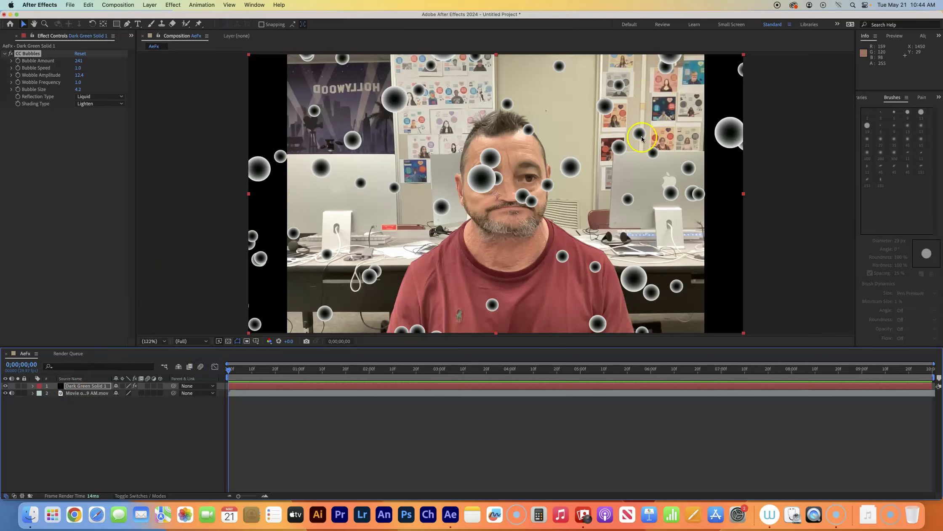
click(158, 5)
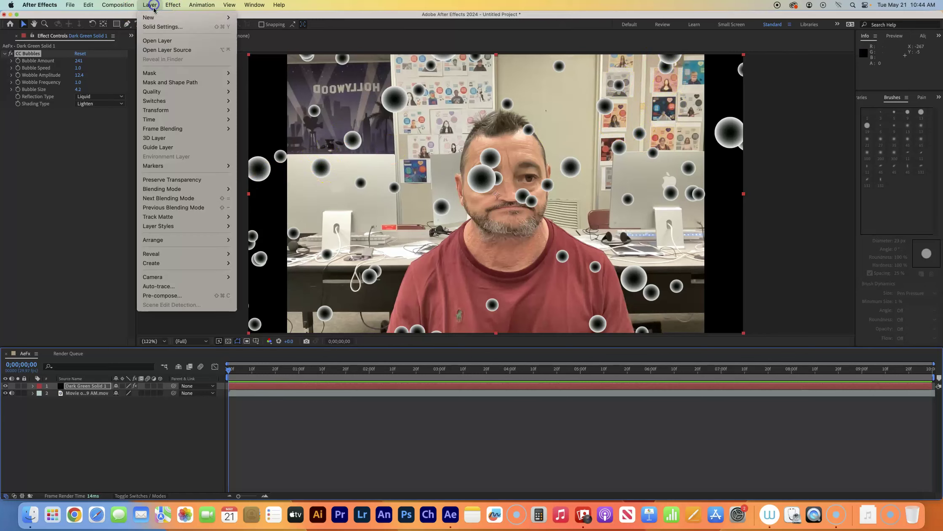
mouse_move(194, 17)
click(257, 27)
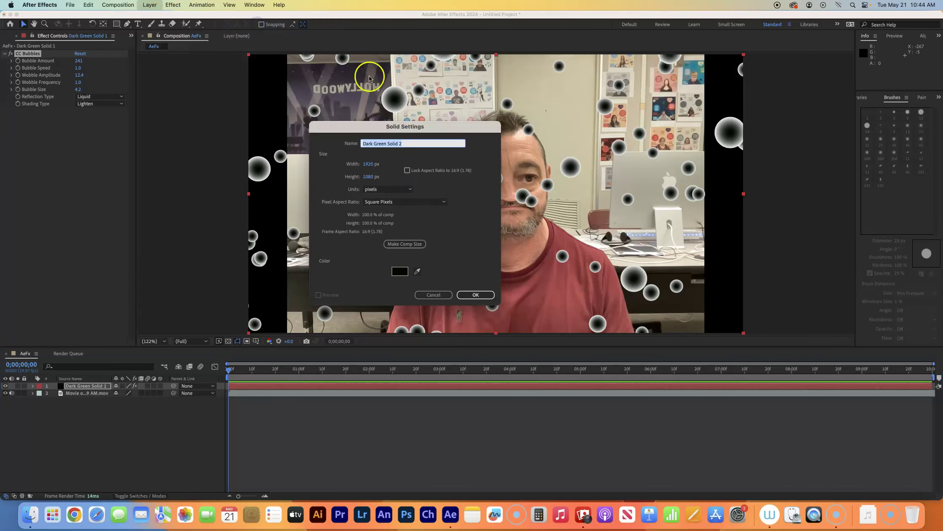
click(405, 273)
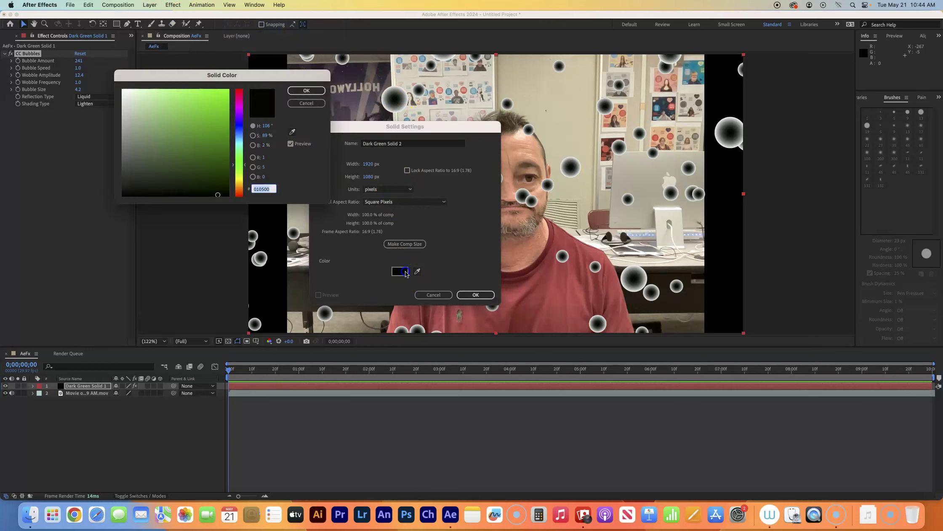
click(235, 125)
click(224, 100)
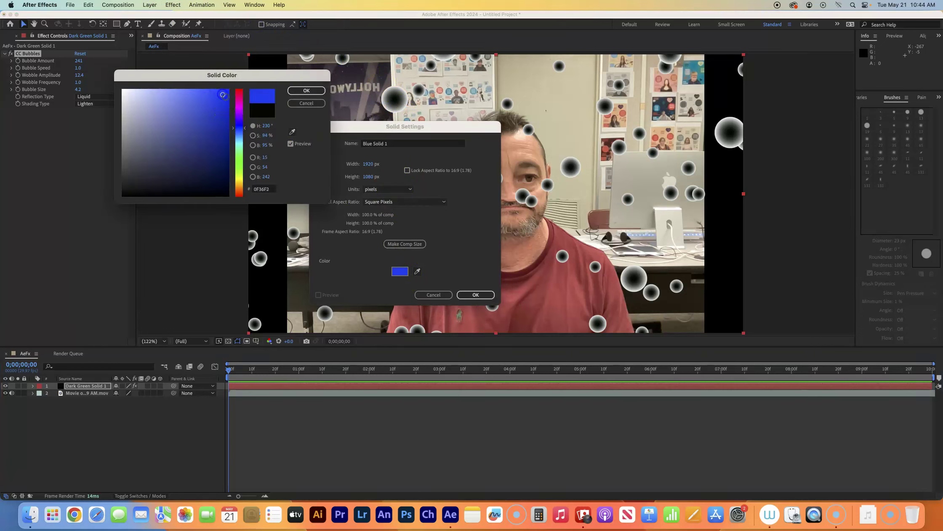
click(307, 91)
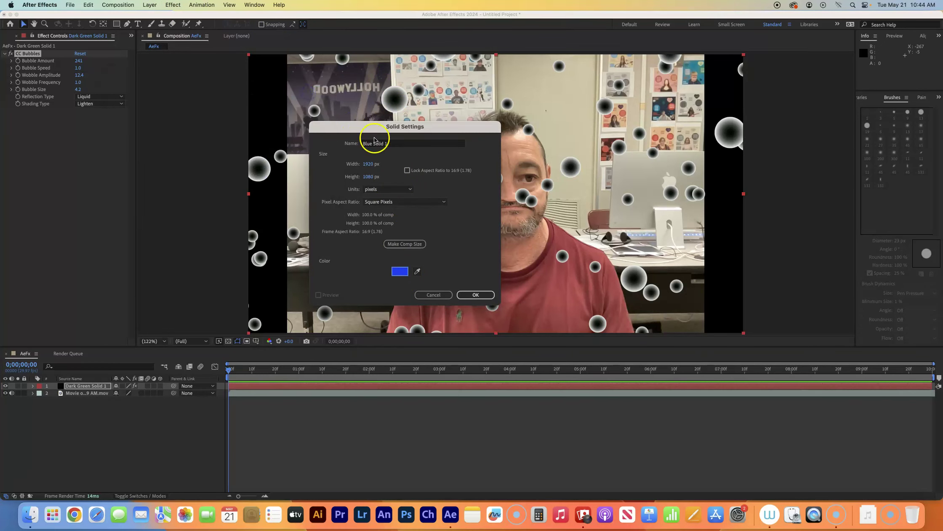
click(401, 144)
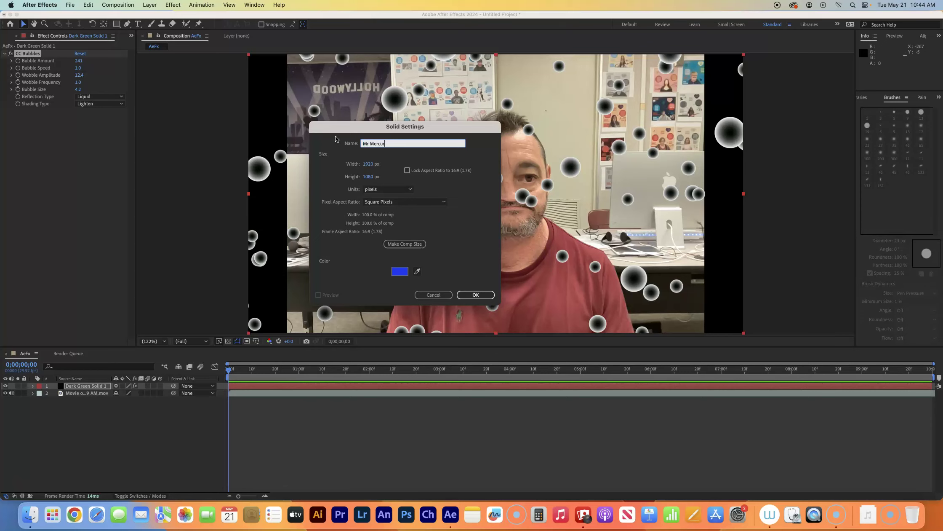
click(475, 295)
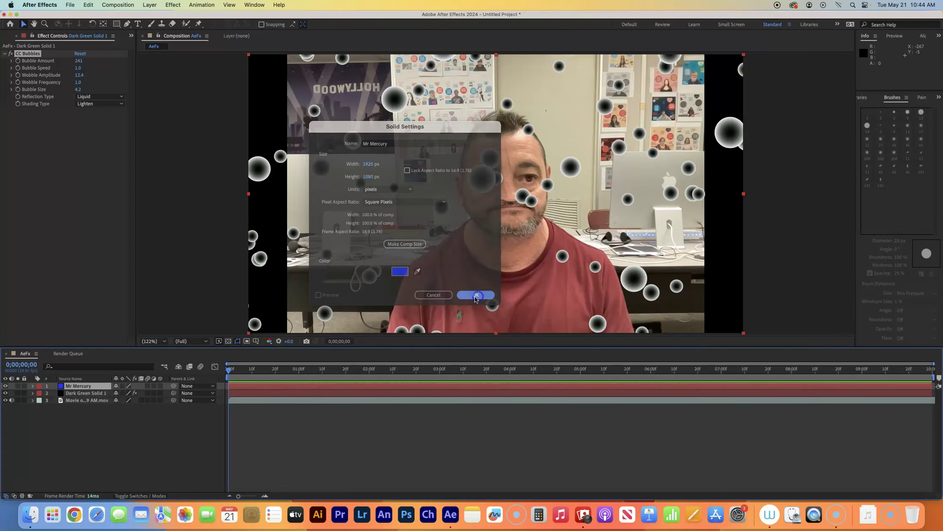
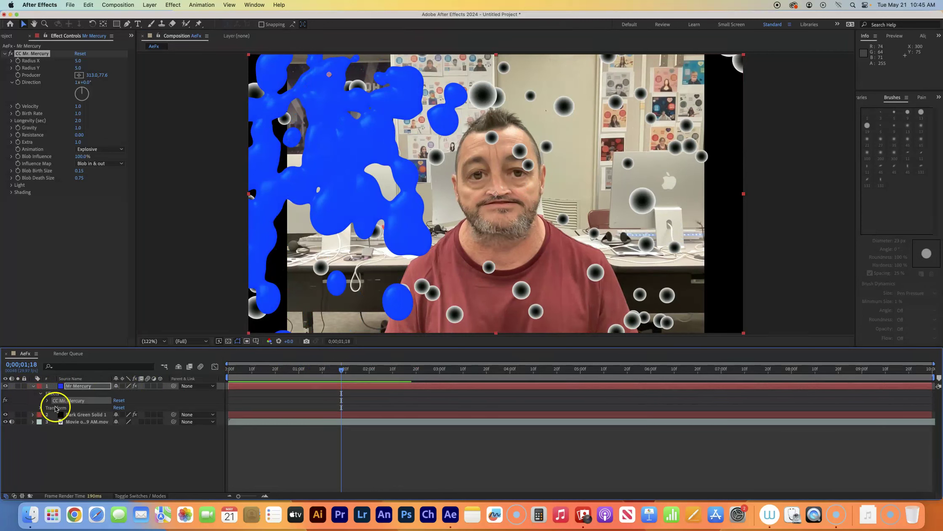
Examine the CC Mr. Mercury effect's properties on the Mr Mercury layer, then collapse the layer.
click(48, 402)
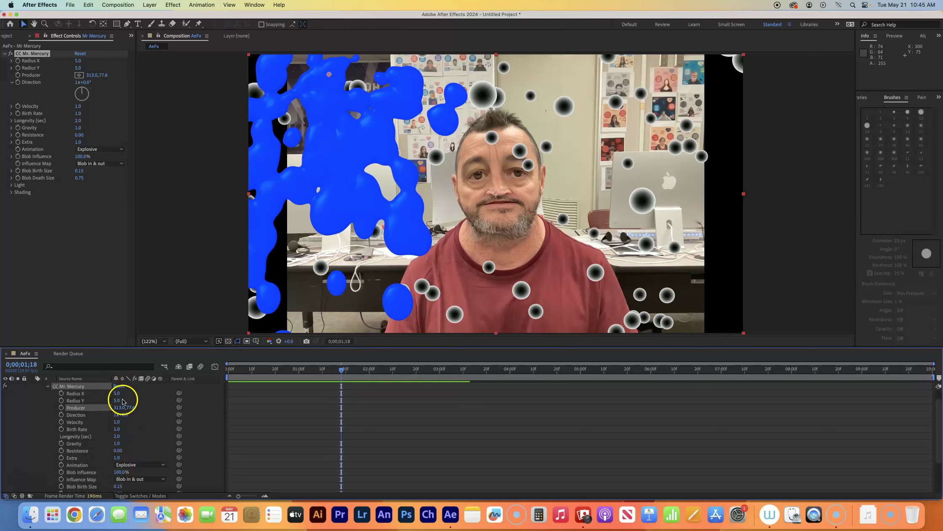
click(48, 387)
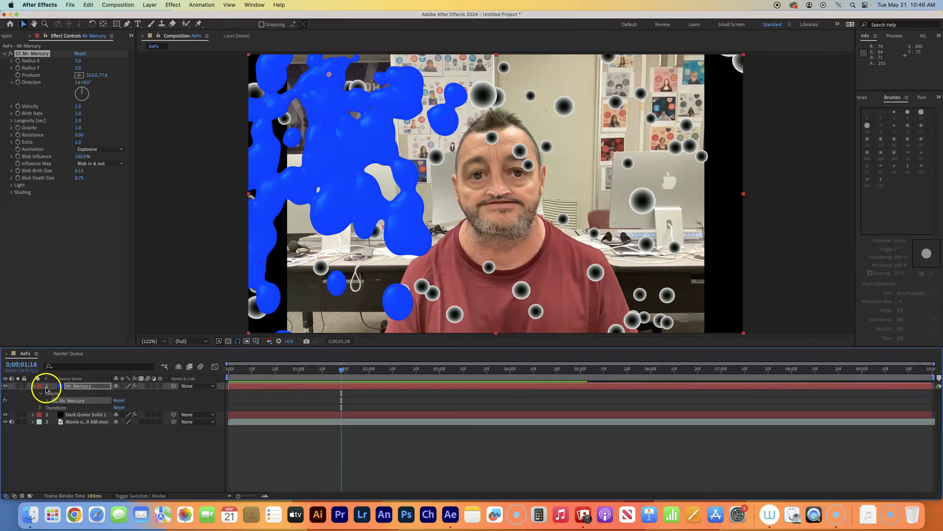
click(33, 387)
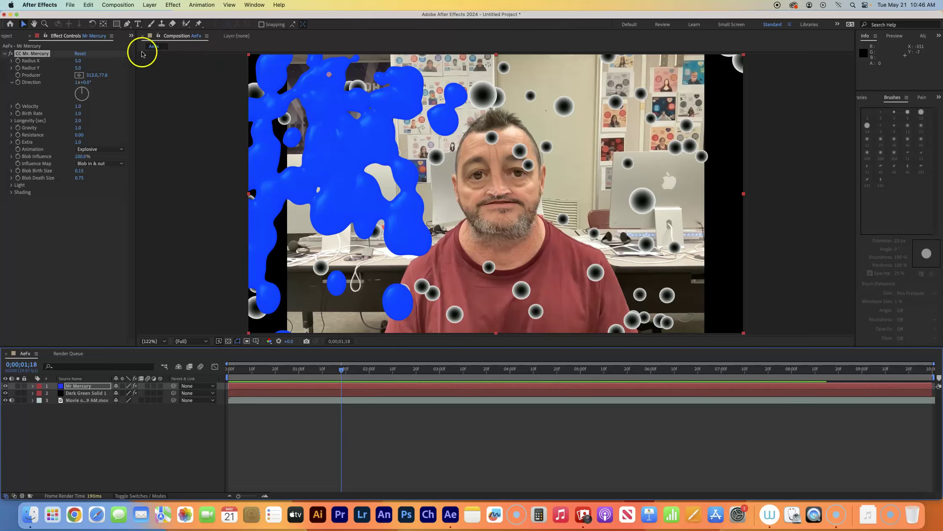
Create a new dark red (AB092F) solid layer named Particles.
click(151, 5)
mouse_move(160, 17)
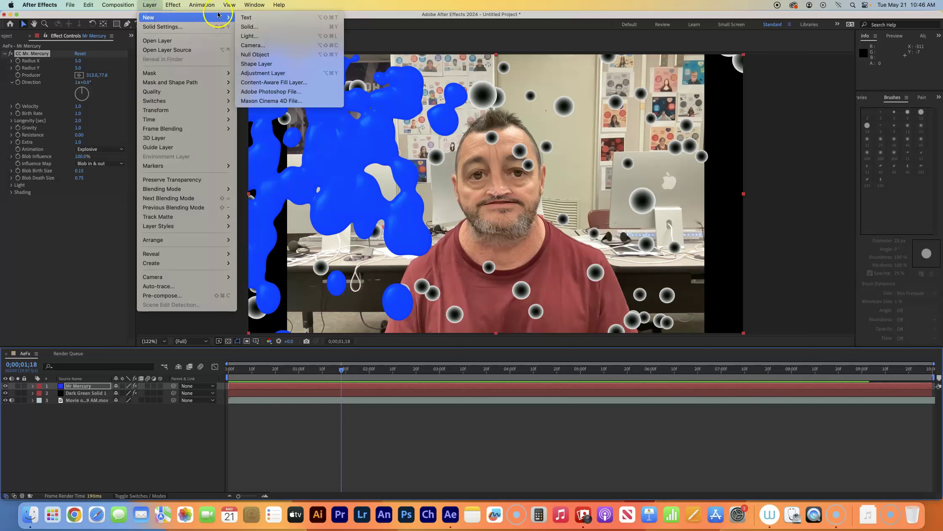
click(255, 27)
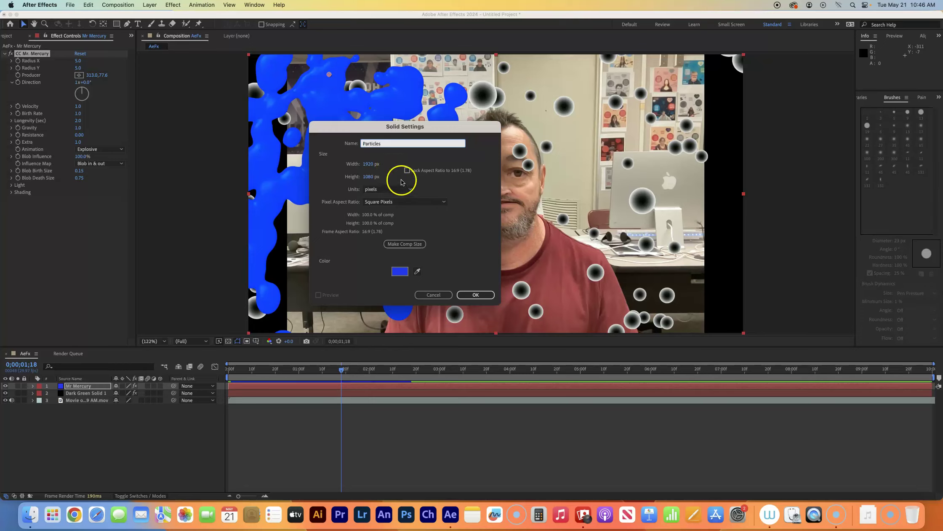
click(396, 270)
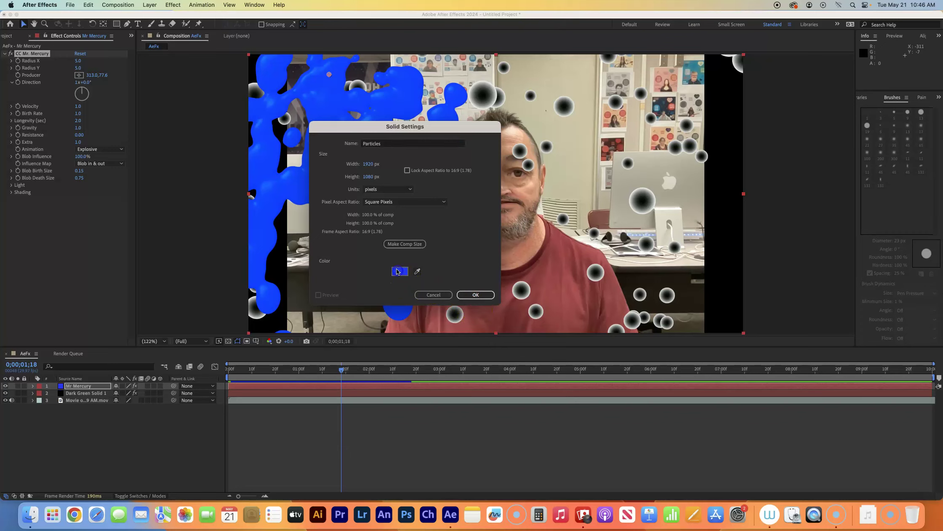
click(238, 101)
drag(238, 101, 224, 124)
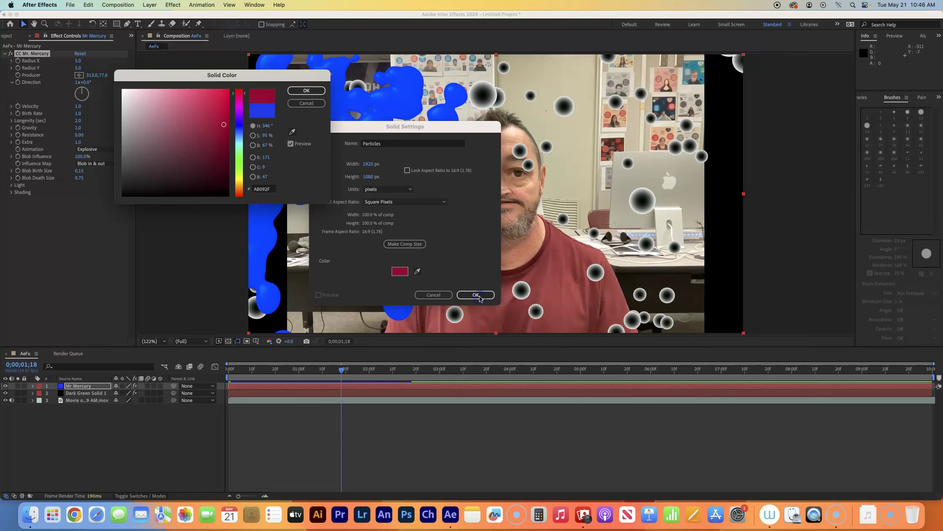
click(306, 90)
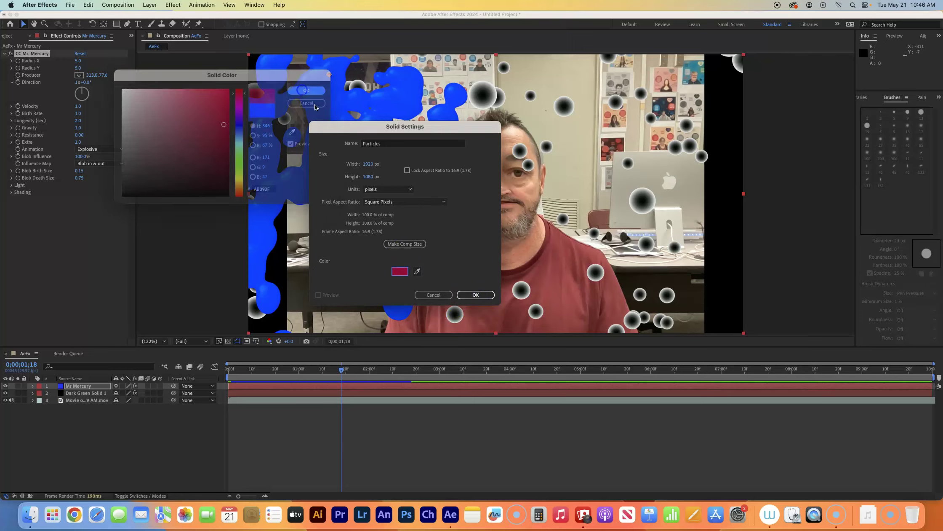
click(476, 295)
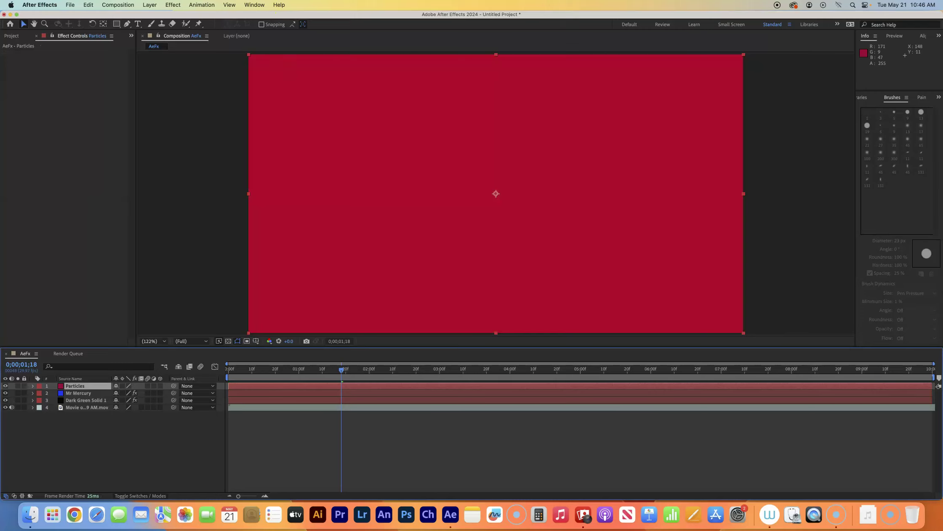
Apply the CC Particle Systems II simulation effect to the Particles layer and preview the composition briefly.
click(171, 6)
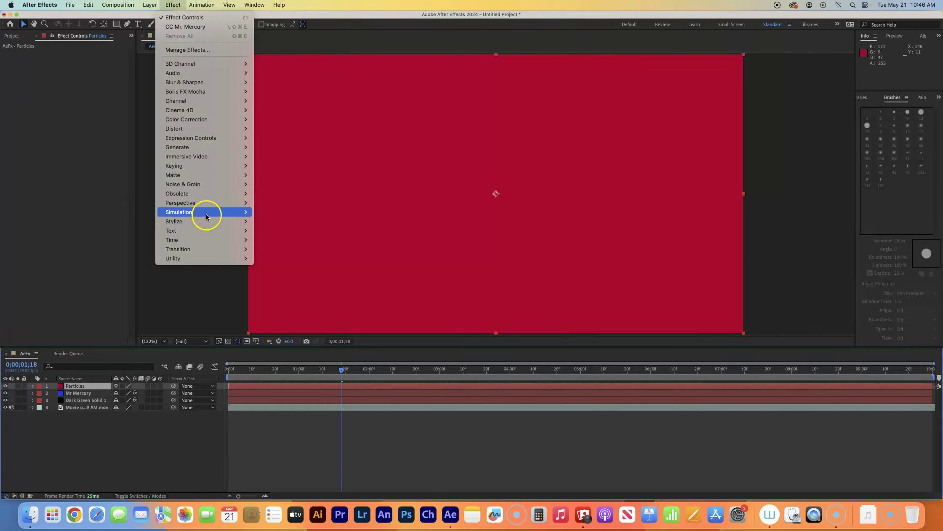
mouse_move(206, 212)
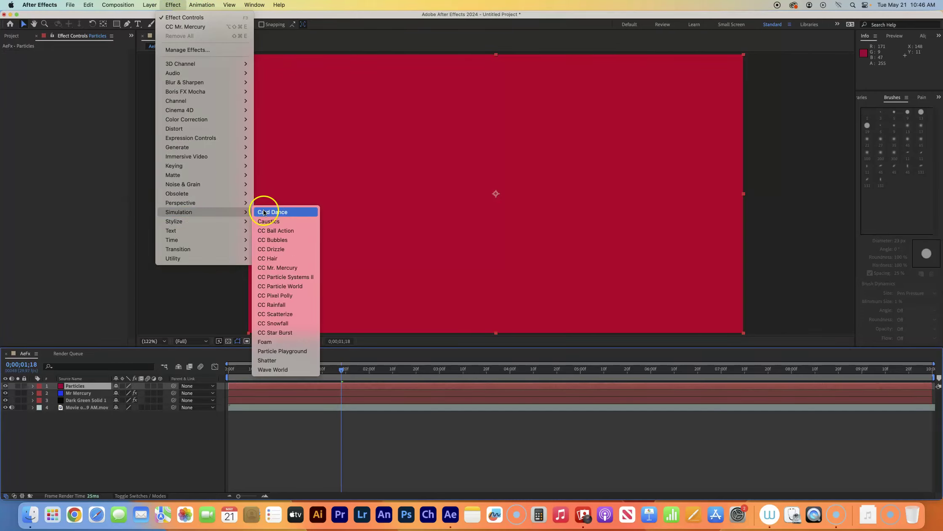
click(286, 277)
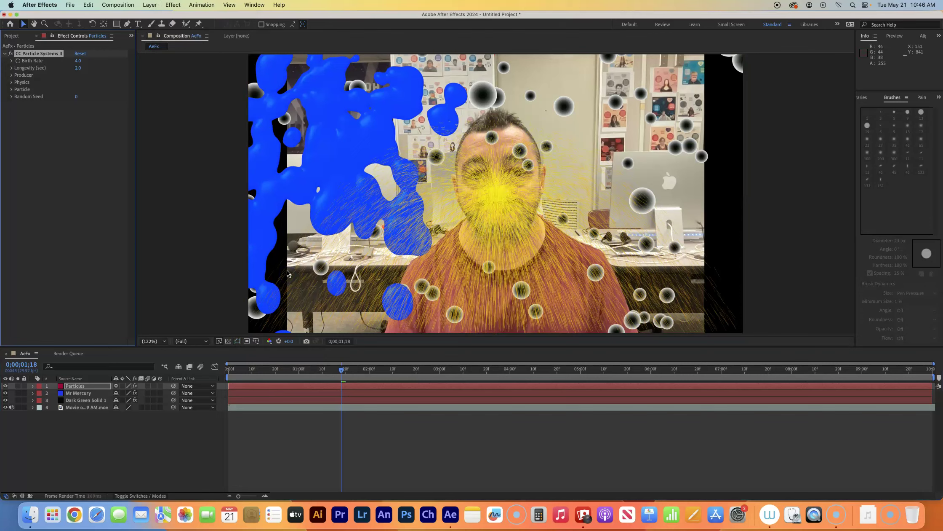
key(space)
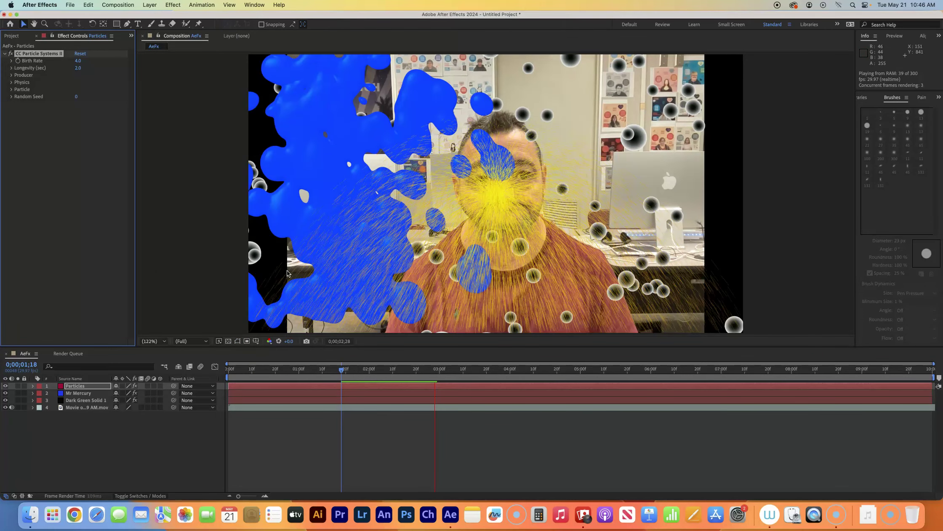
click(287, 273)
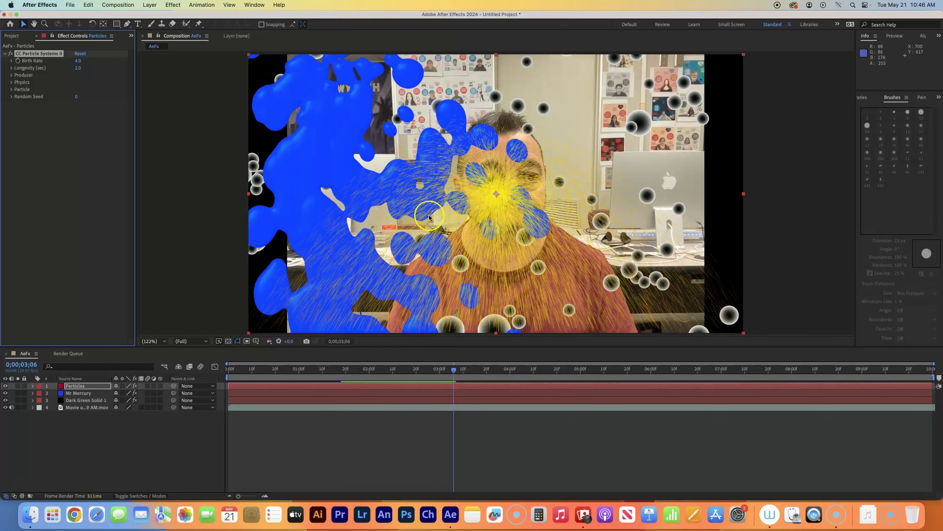
Move the Particles layer over the wall posters, to a position of about 1612, 114, and preview the composition from the start.
drag(496, 195, 665, 84)
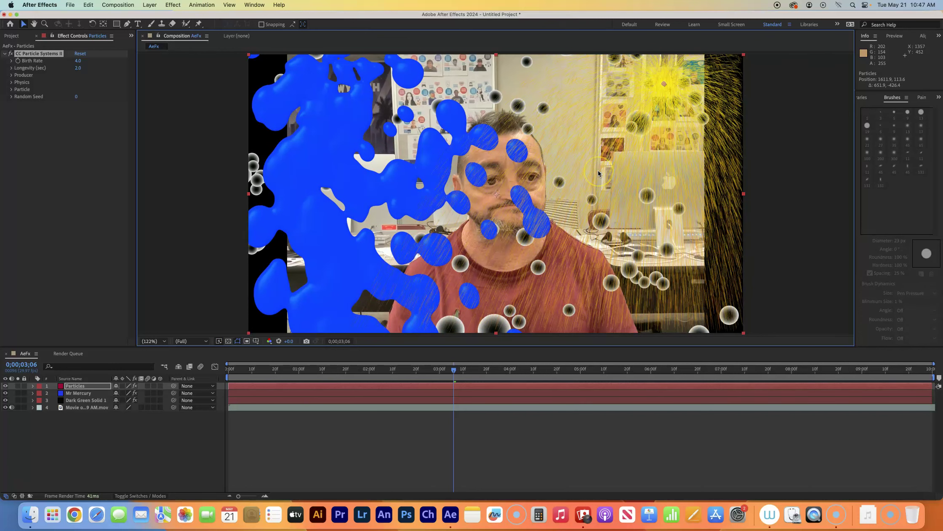
key(space)
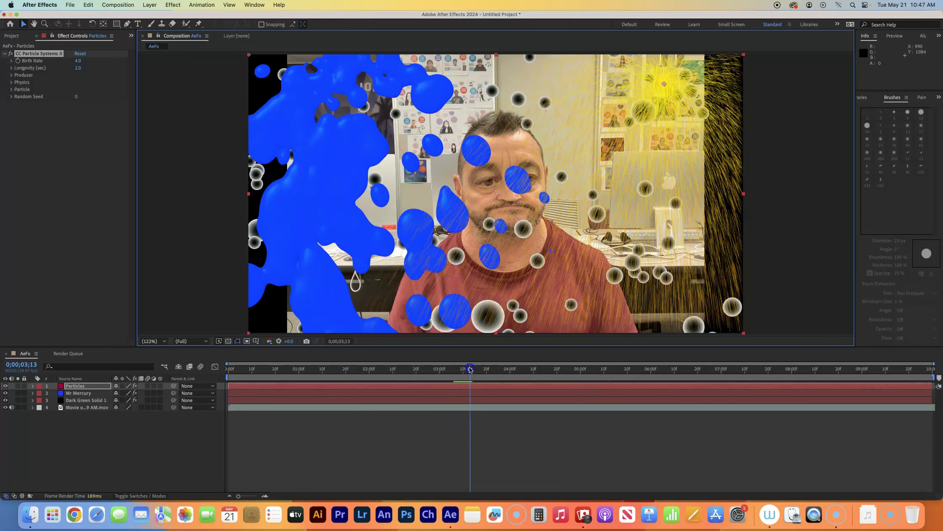
drag(470, 370, 198, 398)
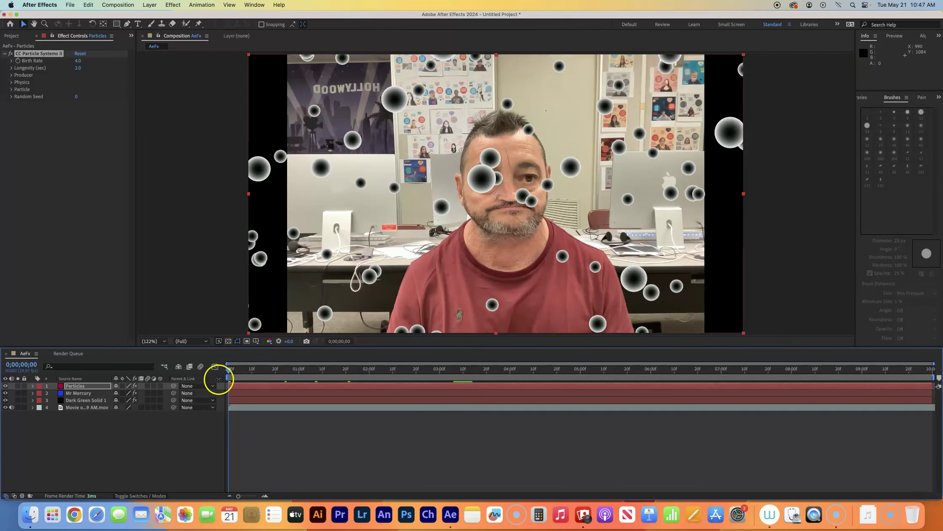
key(space)
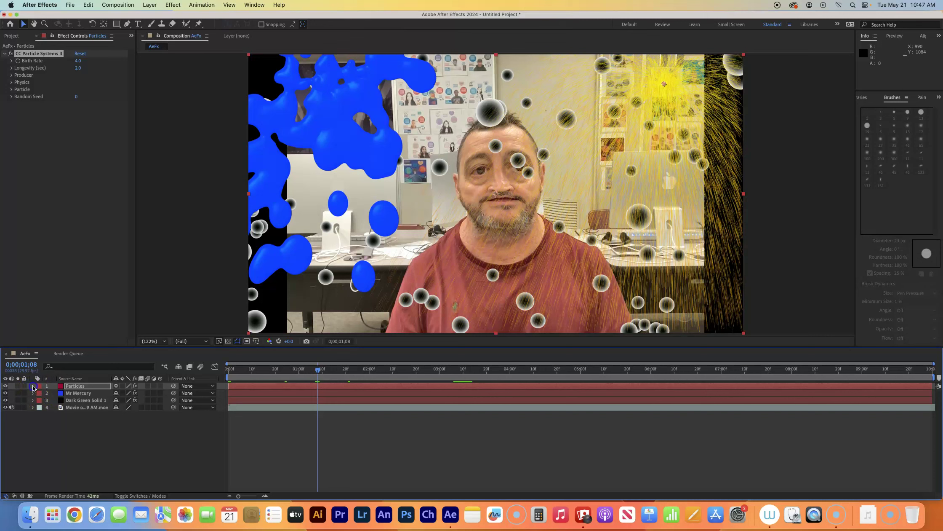
Set the Birth Color of the CC Particle Systems II particles to pinkish red (D60D5A).
click(33, 386)
click(40, 393)
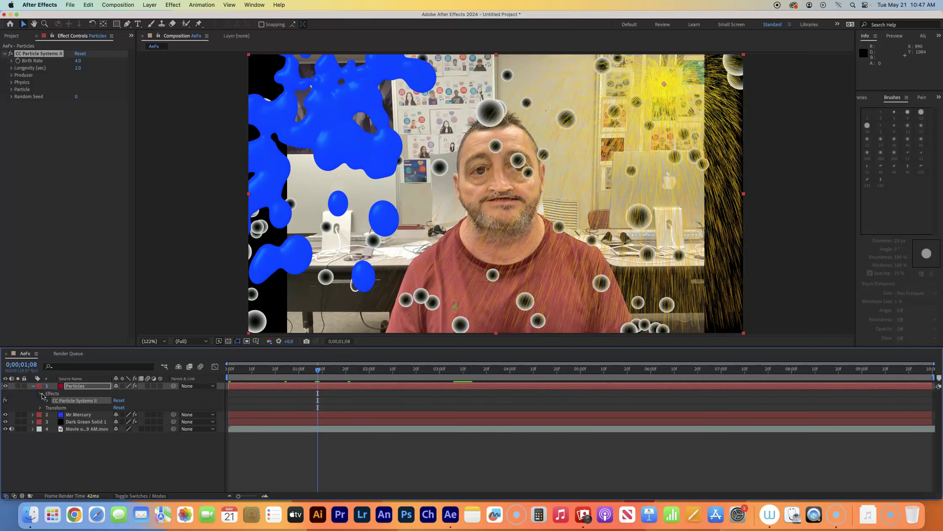
click(46, 400)
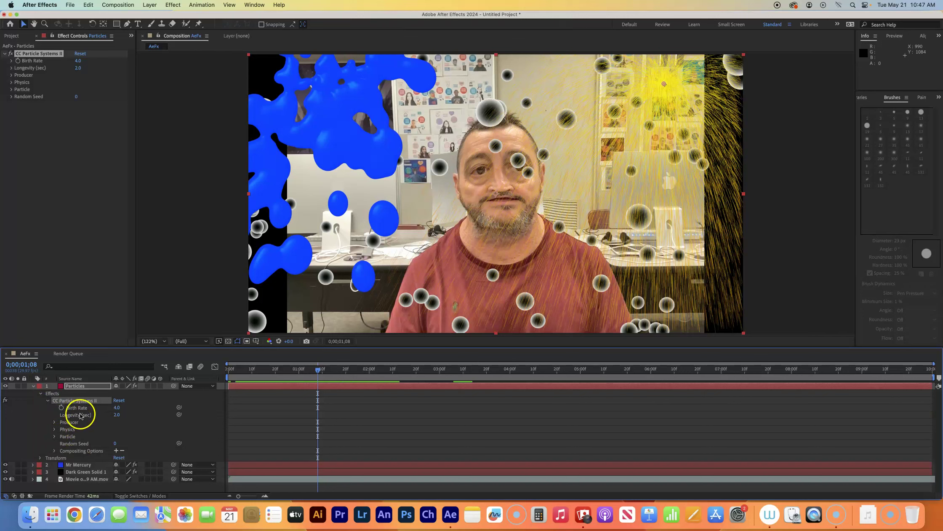
click(55, 436)
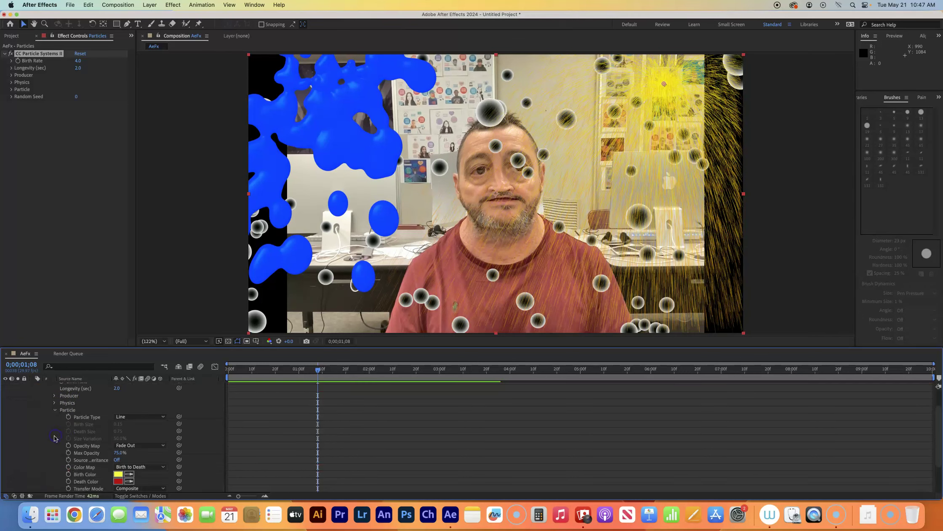
click(118, 475)
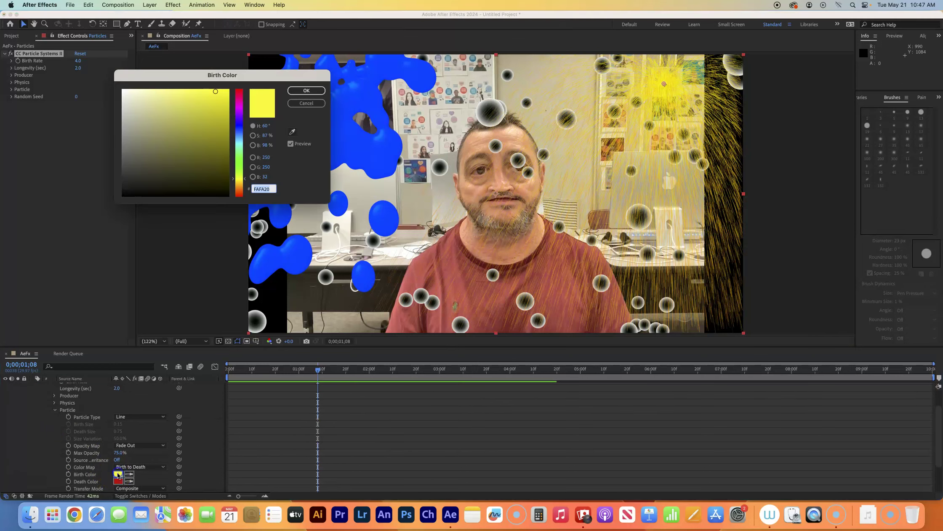
click(238, 98)
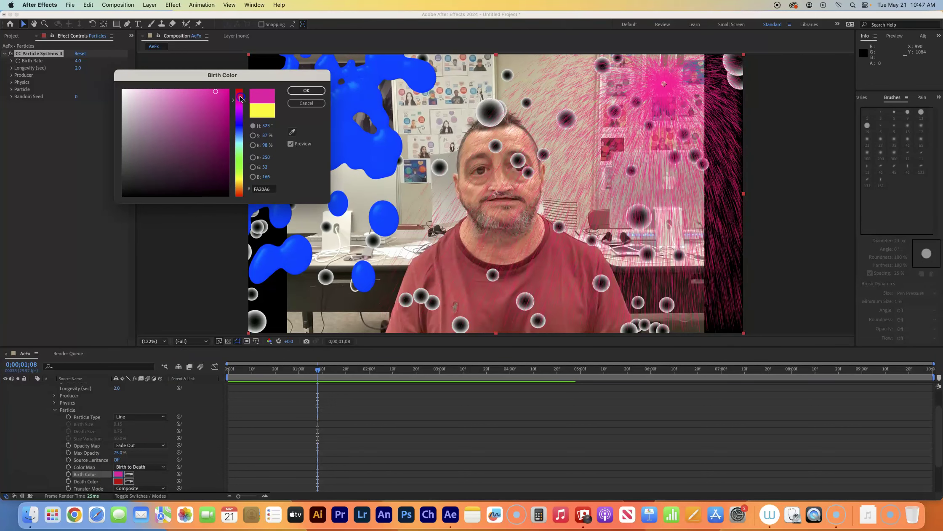
click(223, 106)
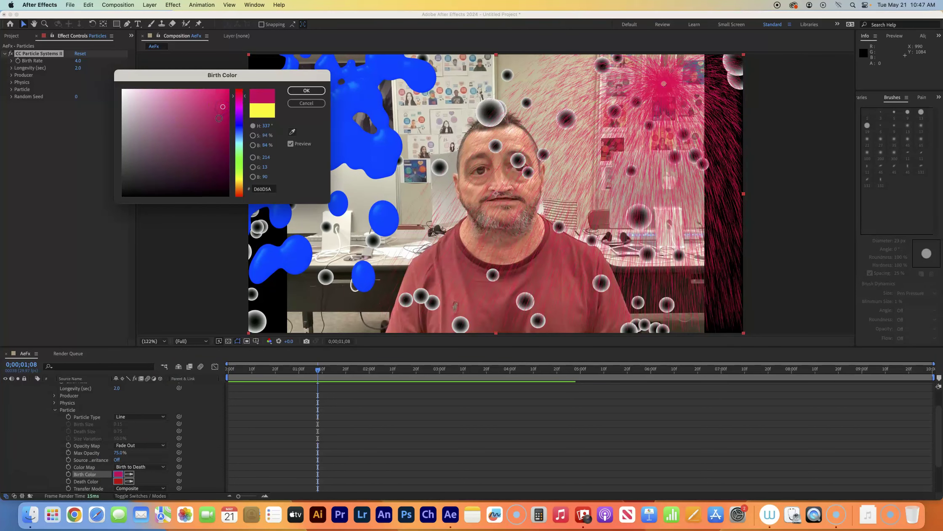
click(307, 90)
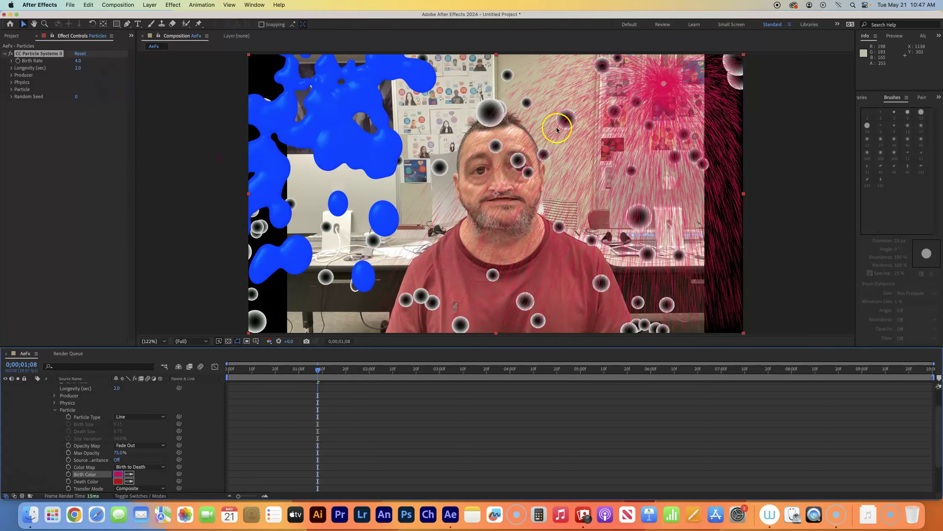
Set the Death Color of the CC Particle Systems II particles to near-white (F7F3F3) and preview the composition from the start.
click(119, 481)
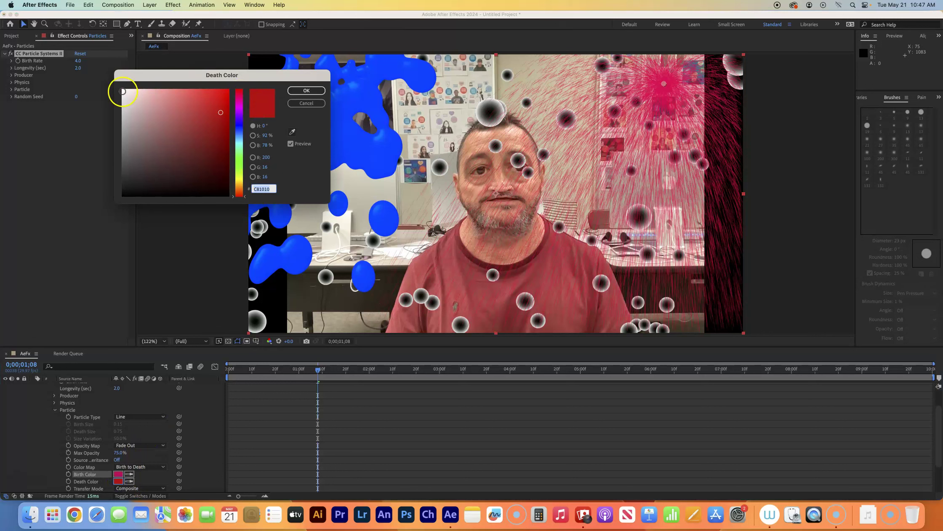
click(123, 92)
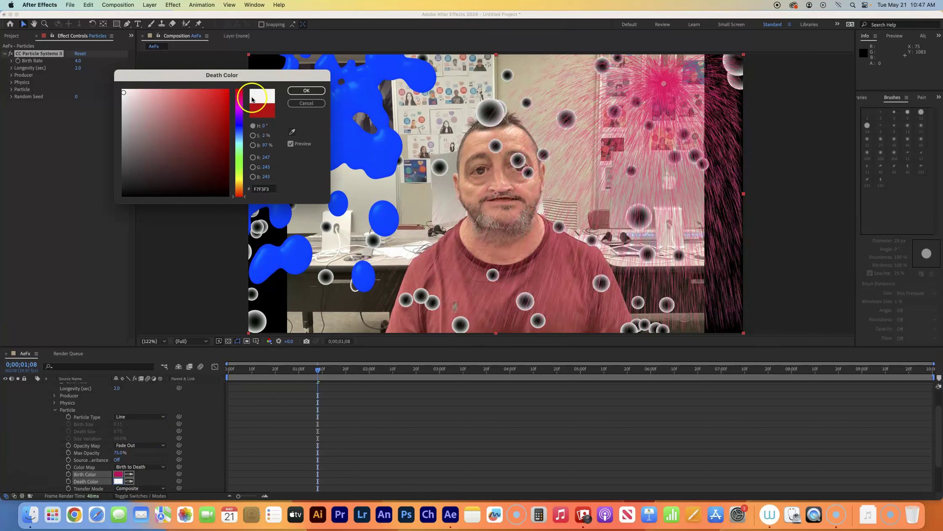
click(296, 90)
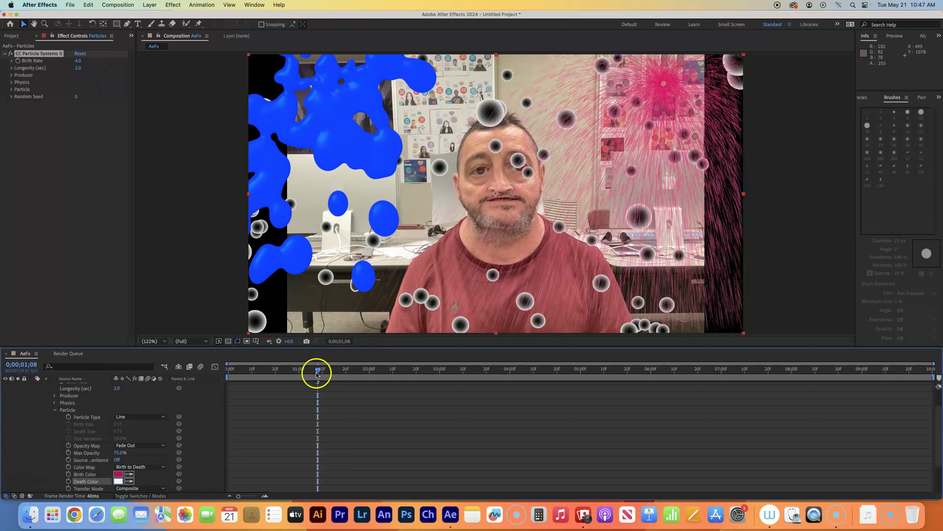
drag(316, 372, 215, 367)
key(space)
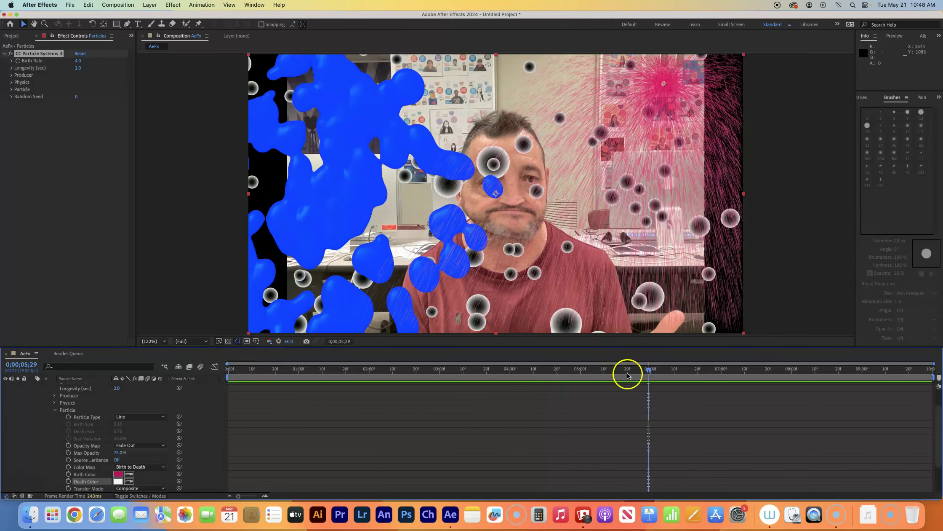
key(space)
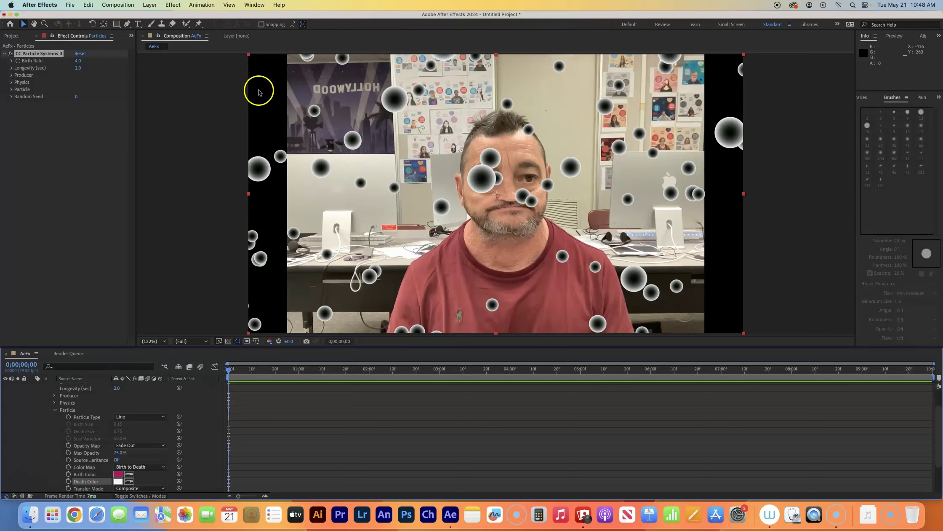
Save the project as AeFx.aep in the Documents folder.
key(super+s)
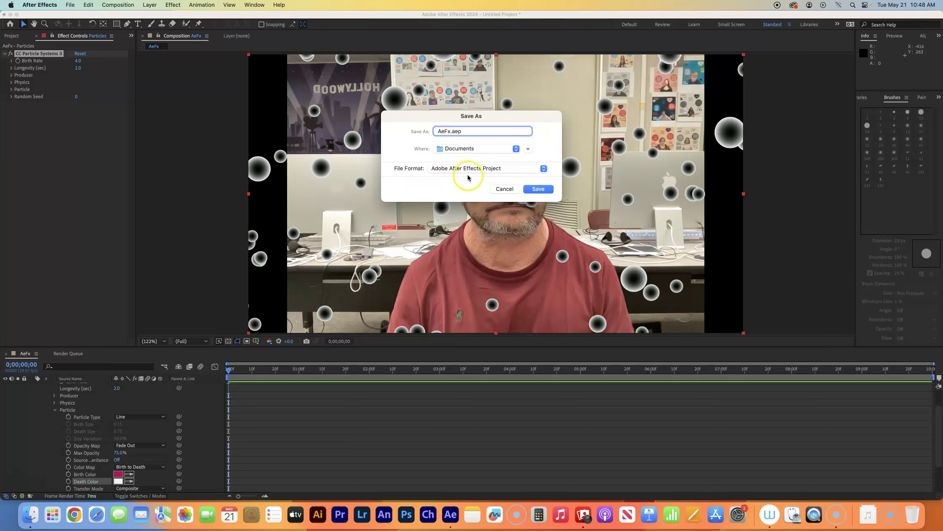
click(538, 189)
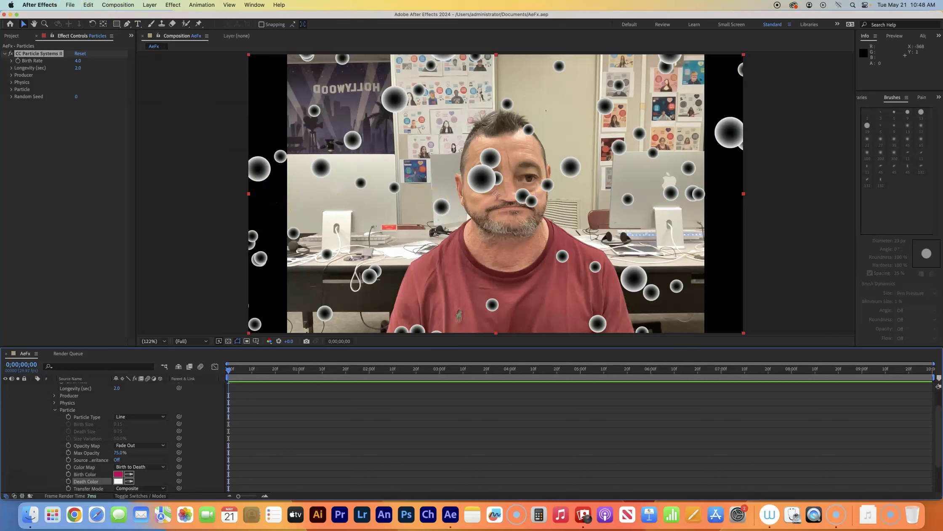
Add the AeFx composition to the Render Queue and render it as an H.264 movie named AeFx.mp4 in the Documents folder.
click(70, 5)
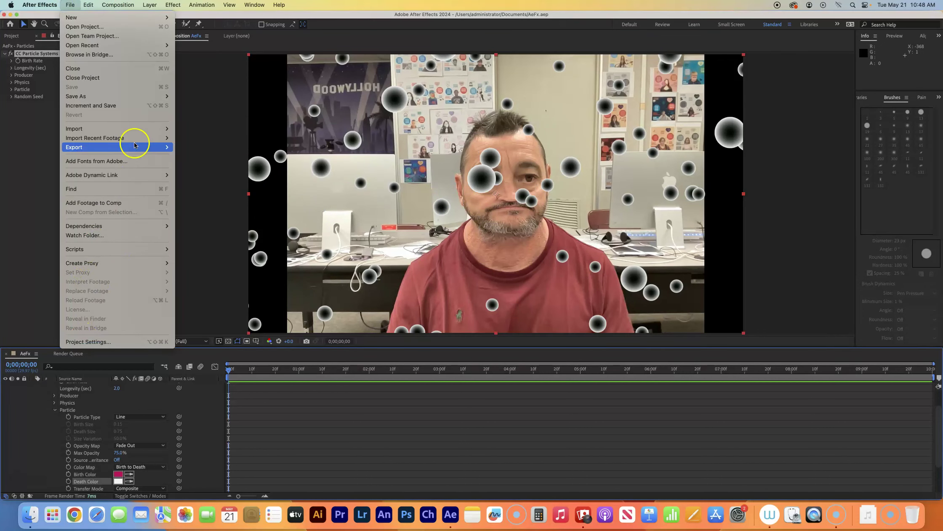
mouse_move(134, 145)
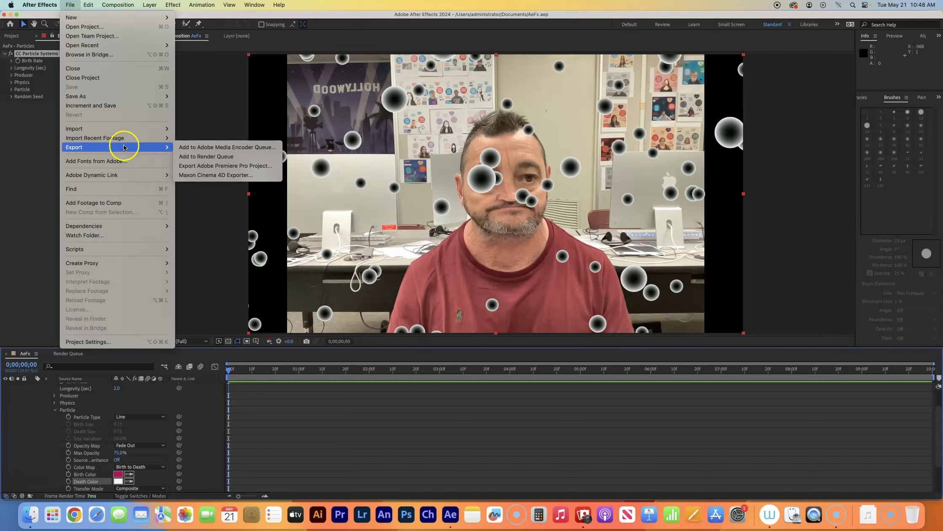
click(213, 157)
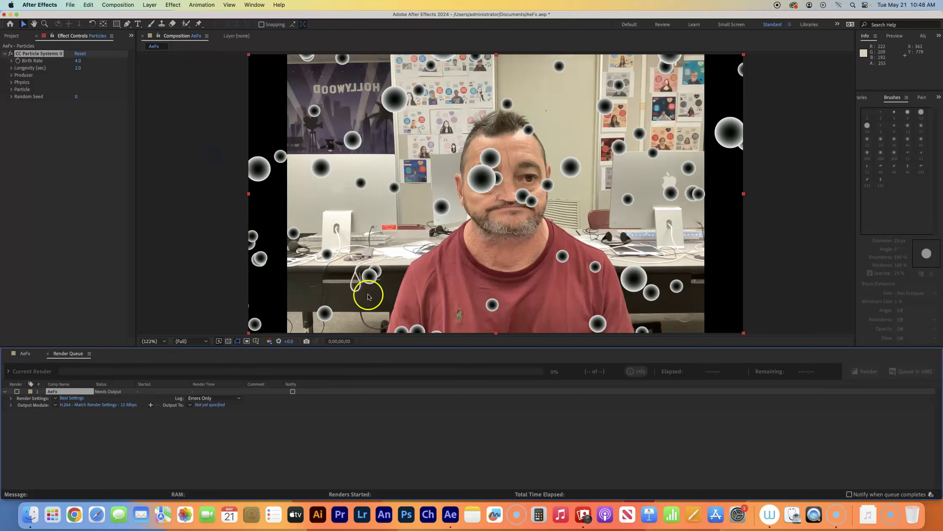
click(205, 405)
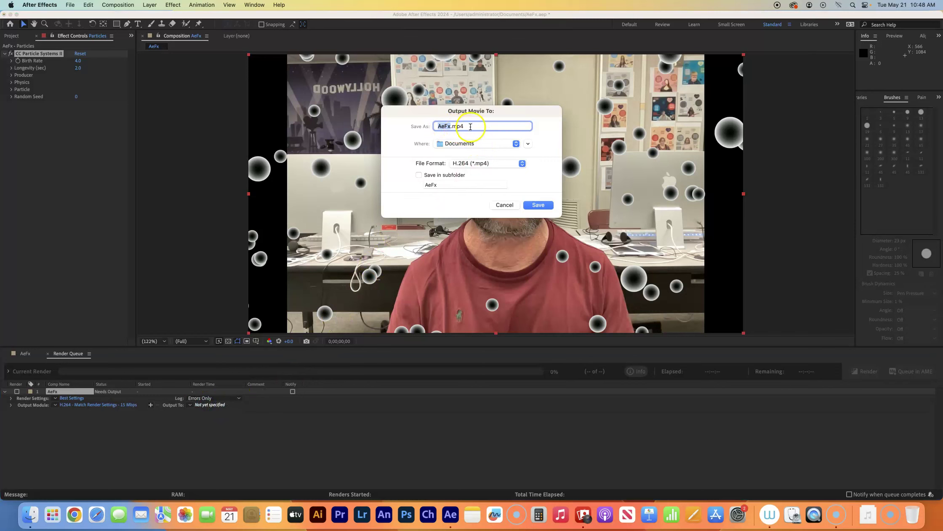
click(538, 204)
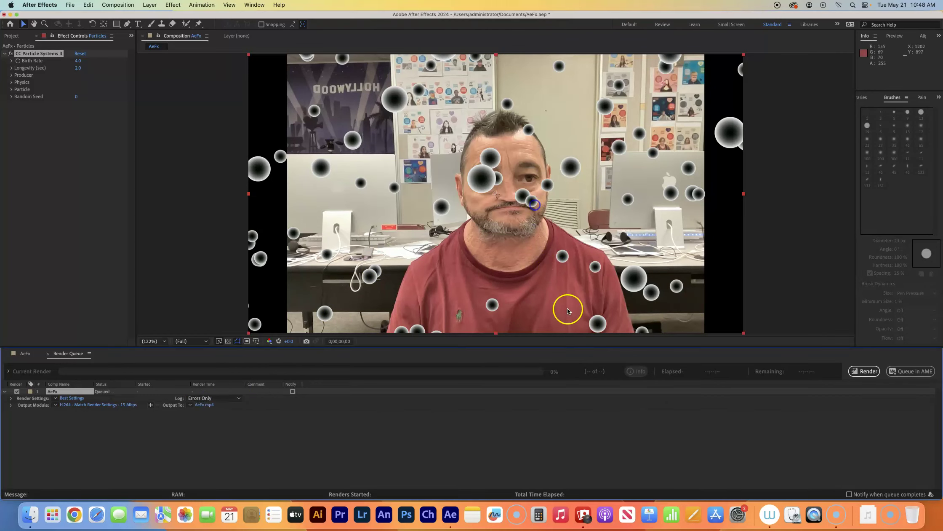
click(863, 371)
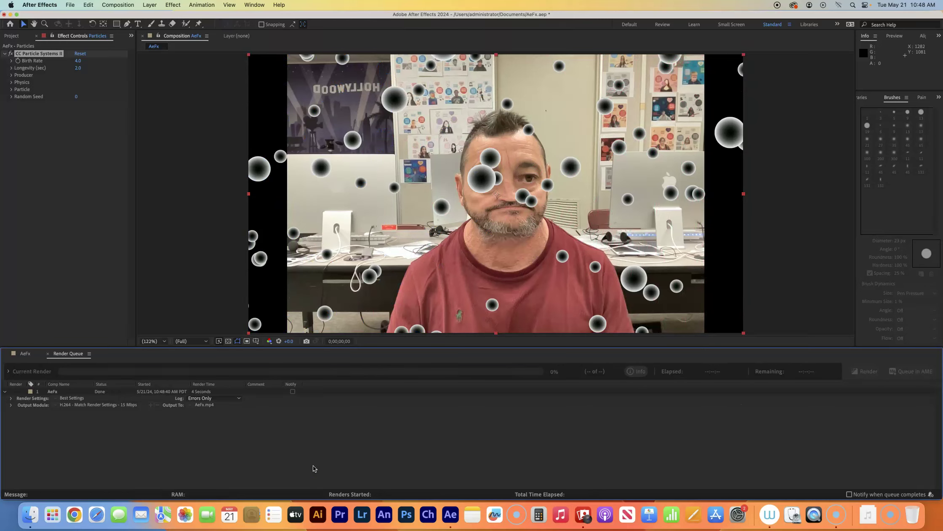
click(240, 461)
click(109, 467)
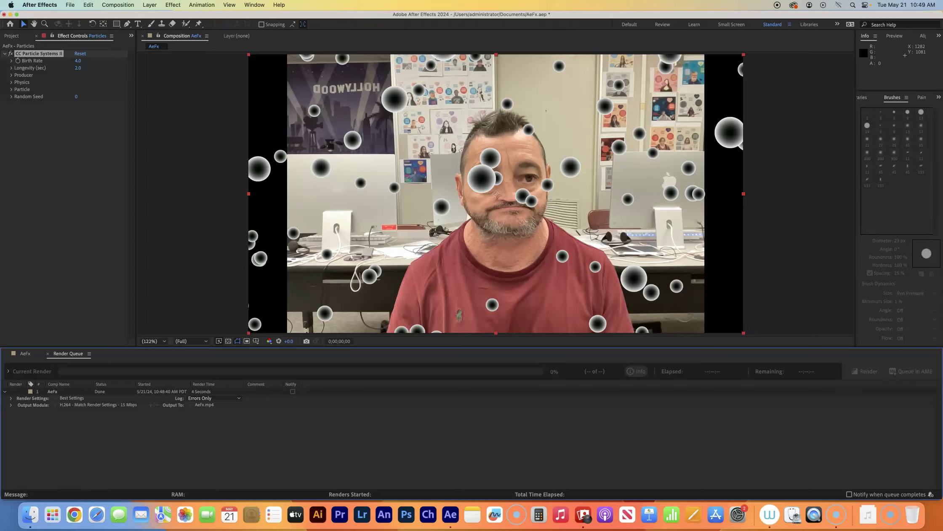